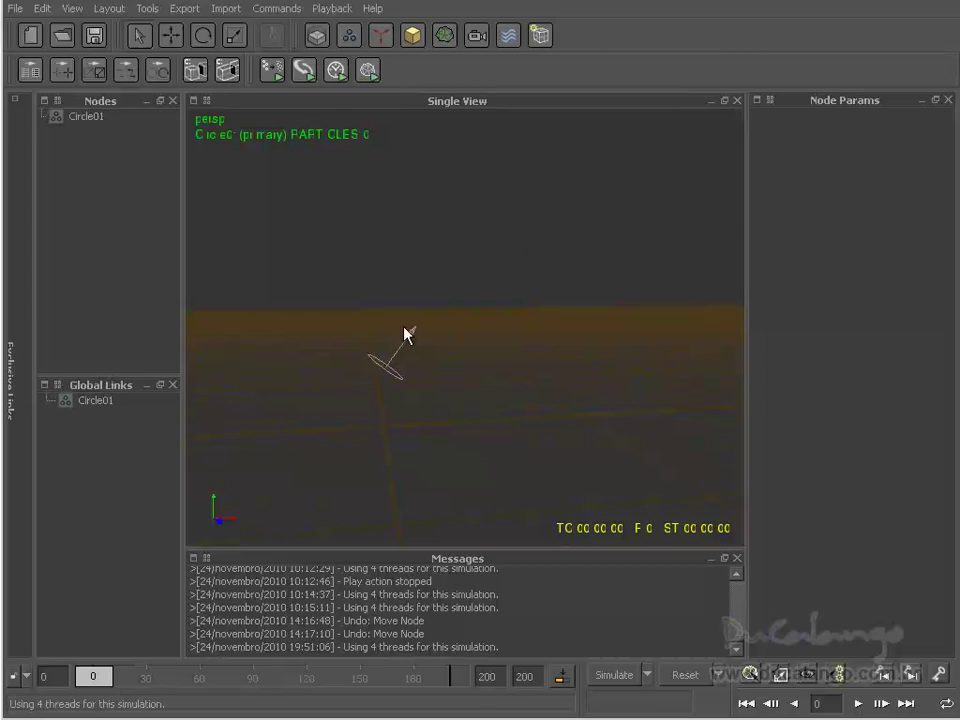
Deselect the circle emitter and add a Gravity daemon to the scene.
{"action": "left_click_drag", "start_coordinate": [475, 290], "coordinate": [287, 459]}
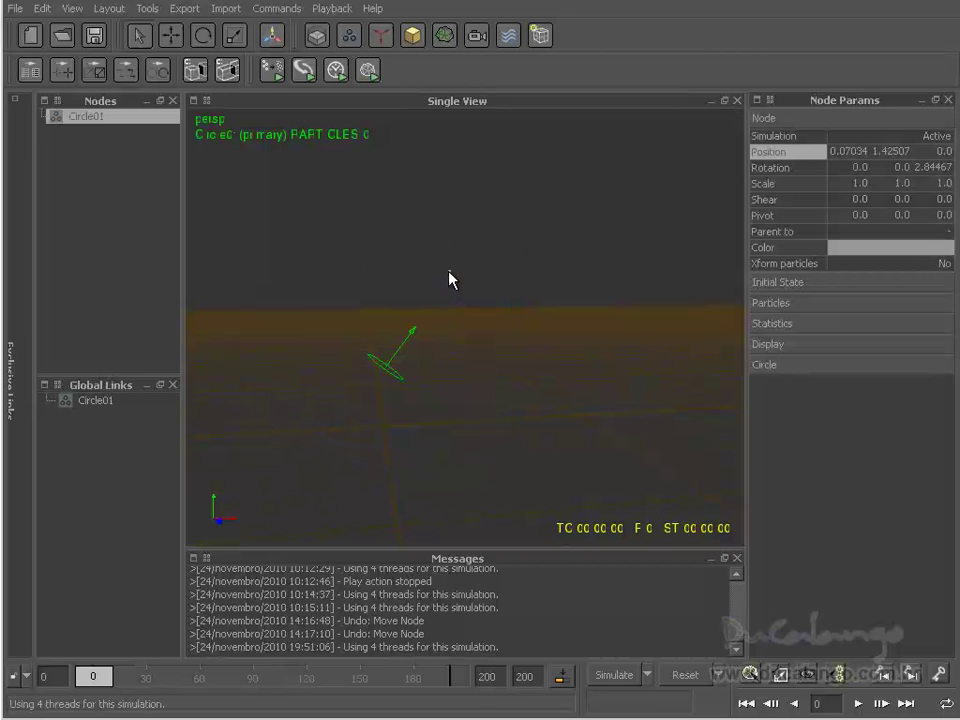
{"action": "left_click", "coordinate": [408, 293]}
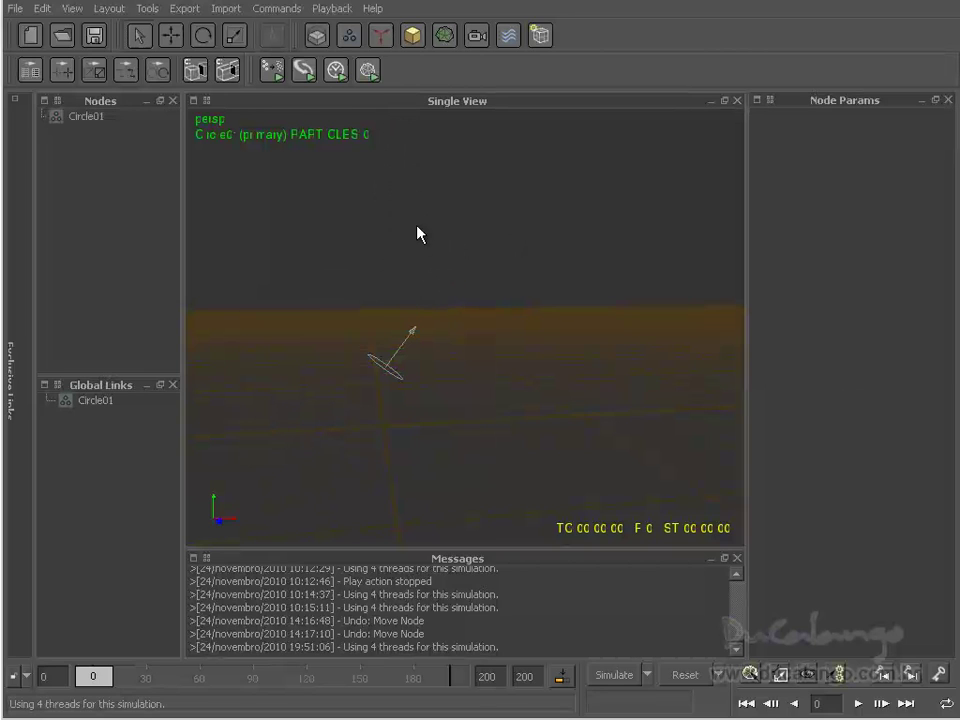
{"action": "left_click", "coordinate": [380, 35]}
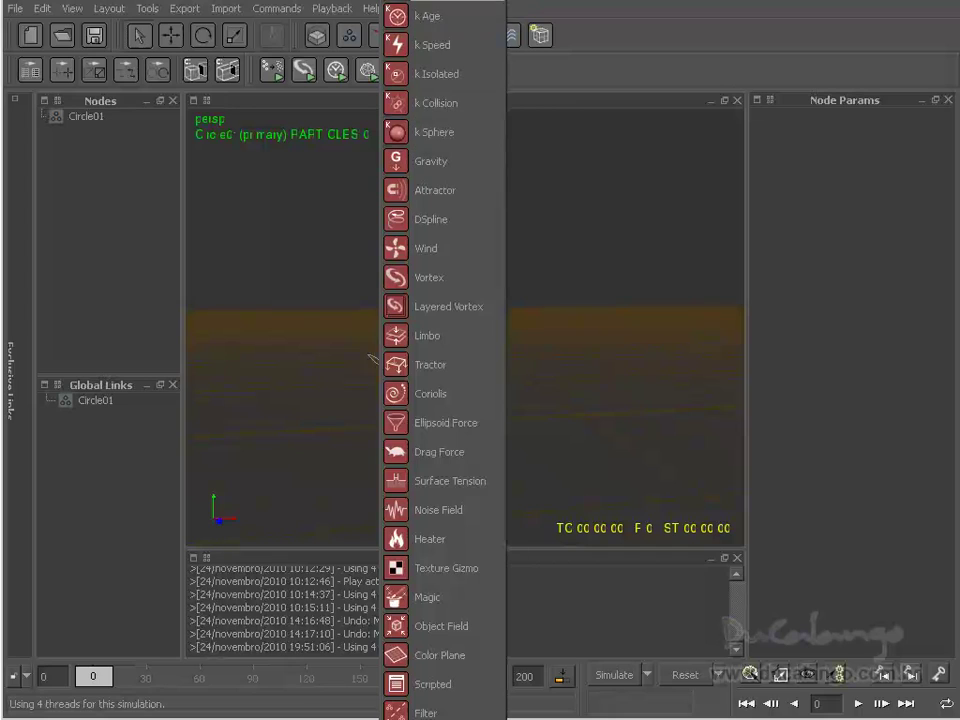
{"action": "left_click", "coordinate": [430, 166]}
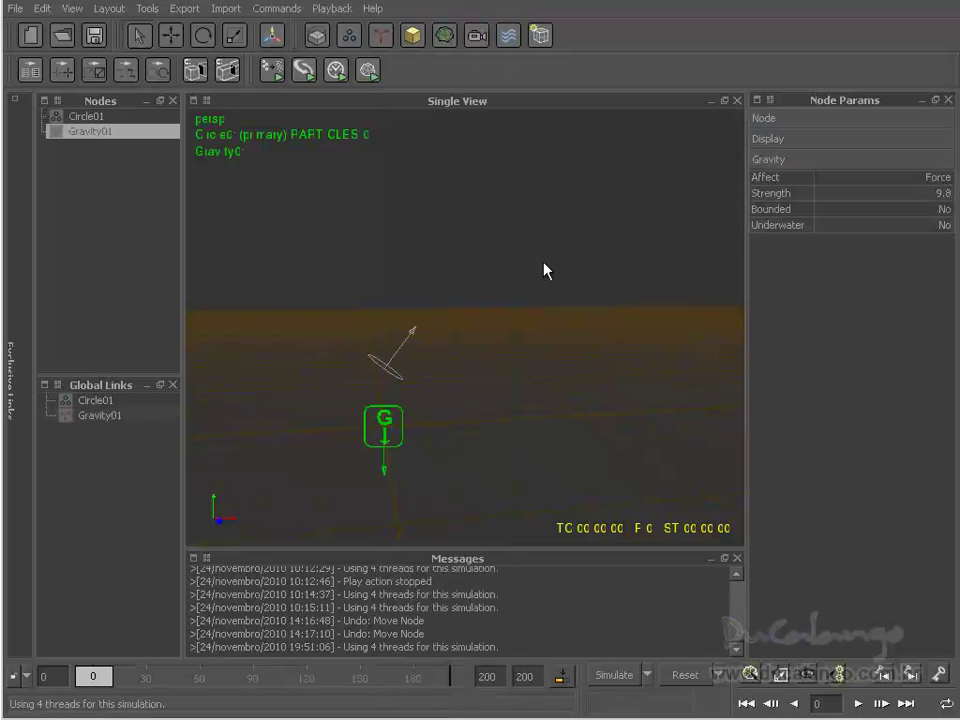
Try scaling the gravity daemon, undo the scaling, and place the daemon just below the circle emitter at about X -0.06, Y 0.38.
{"action": "left_click_drag", "start_coordinate": [380, 468], "coordinate": [516, 467], "text": "alt"}
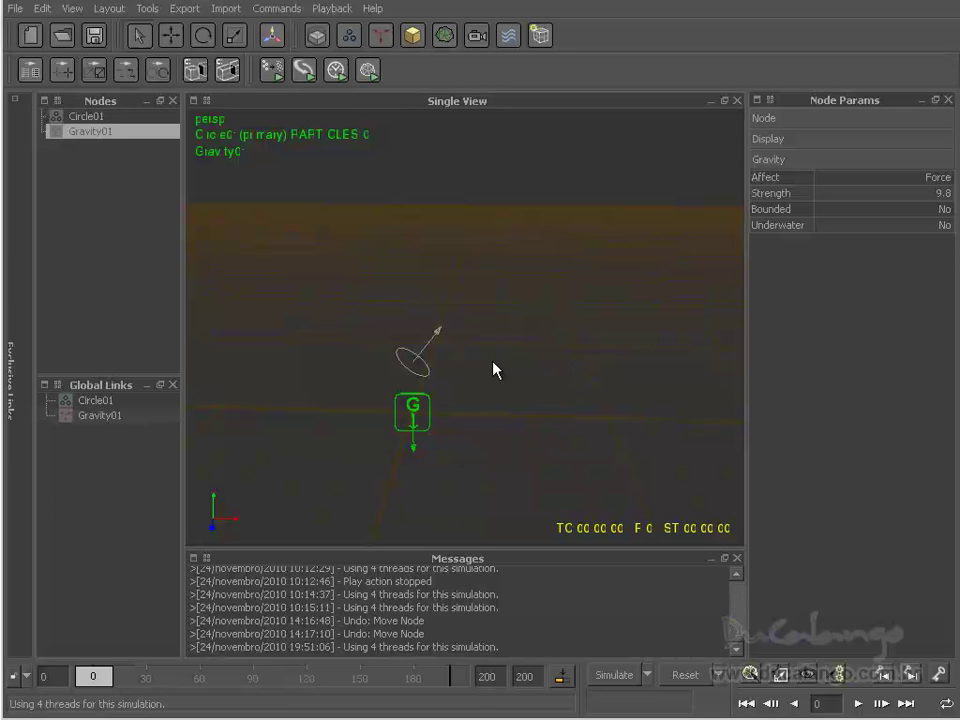
{"action": "key", "text": "w"}
{"action": "left_click_drag", "start_coordinate": [420, 408], "coordinate": [455, 247]}
{"action": "key", "text": "r"}
{"action": "key", "text": "ctrl+z"}
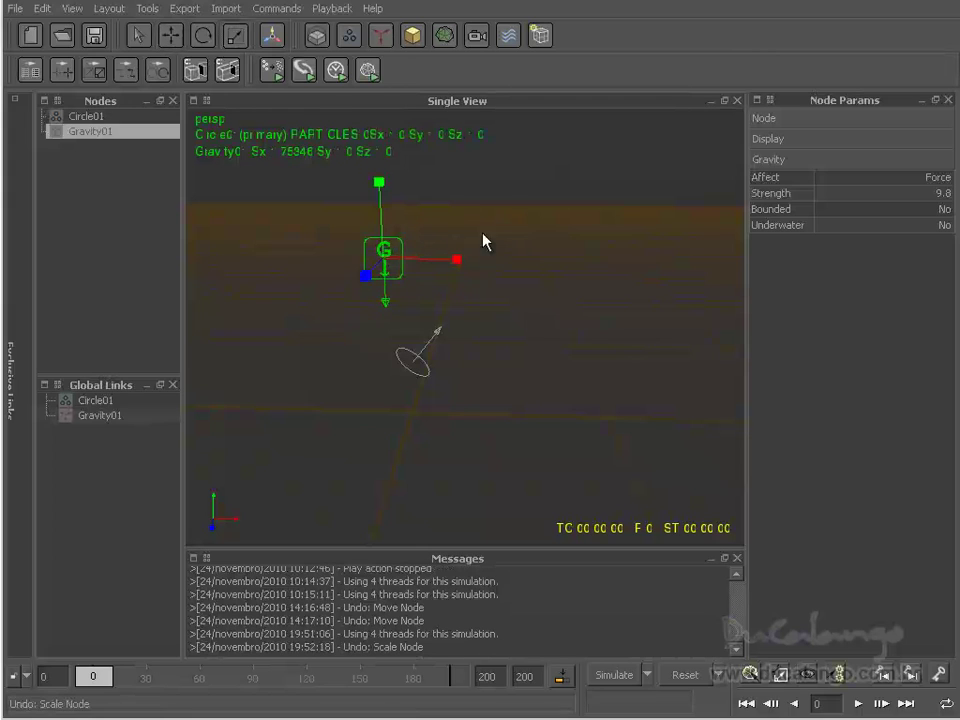
{"action": "key", "text": "ctrl+z"}
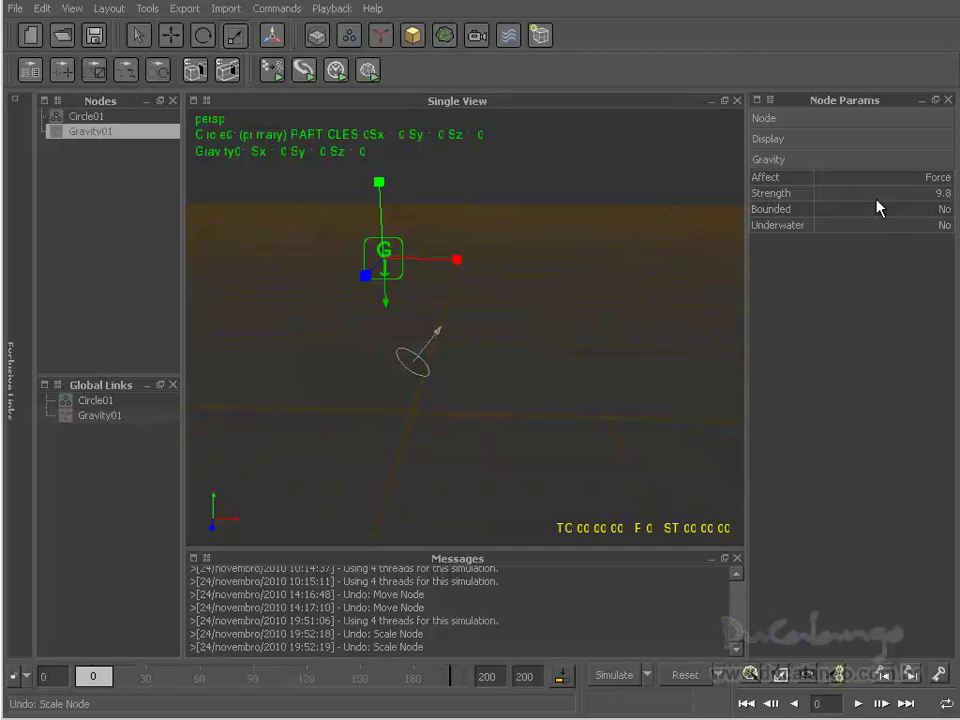
{"action": "key", "text": "w"}
{"action": "left_click_drag", "start_coordinate": [392, 251], "coordinate": [418, 400]}
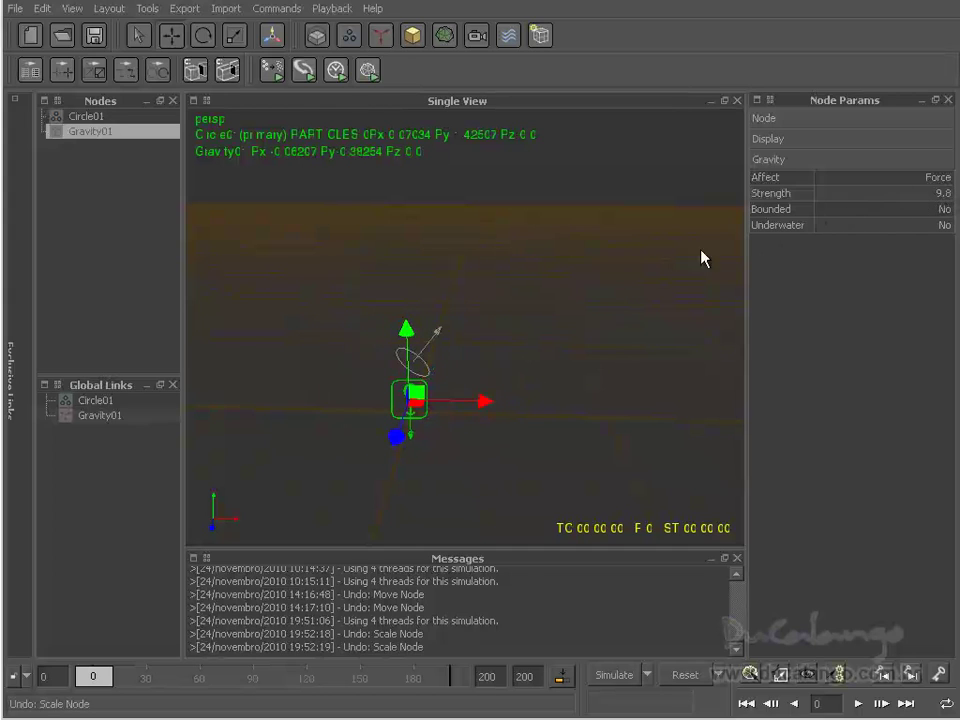
Hide the gravity daemon by setting its Visible display option to No, and deselect it.
{"action": "left_click_drag", "start_coordinate": [465, 467], "coordinate": [356, 452], "text": "alt"}
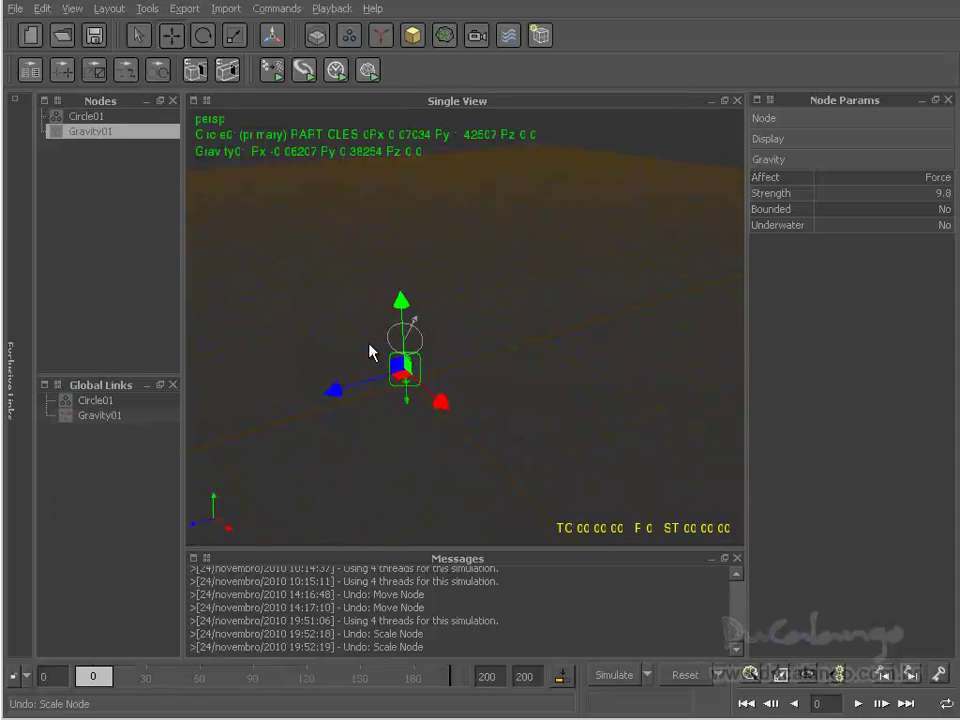
{"action": "middle_click_drag", "start_coordinate": [330, 393], "coordinate": [332, 403], "text": "alt"}
{"action": "right_click_drag", "start_coordinate": [332, 403], "coordinate": [322, 364], "text": "alt"}
{"action": "middle_click_drag", "start_coordinate": [322, 364], "coordinate": [456, 323], "text": "alt"}
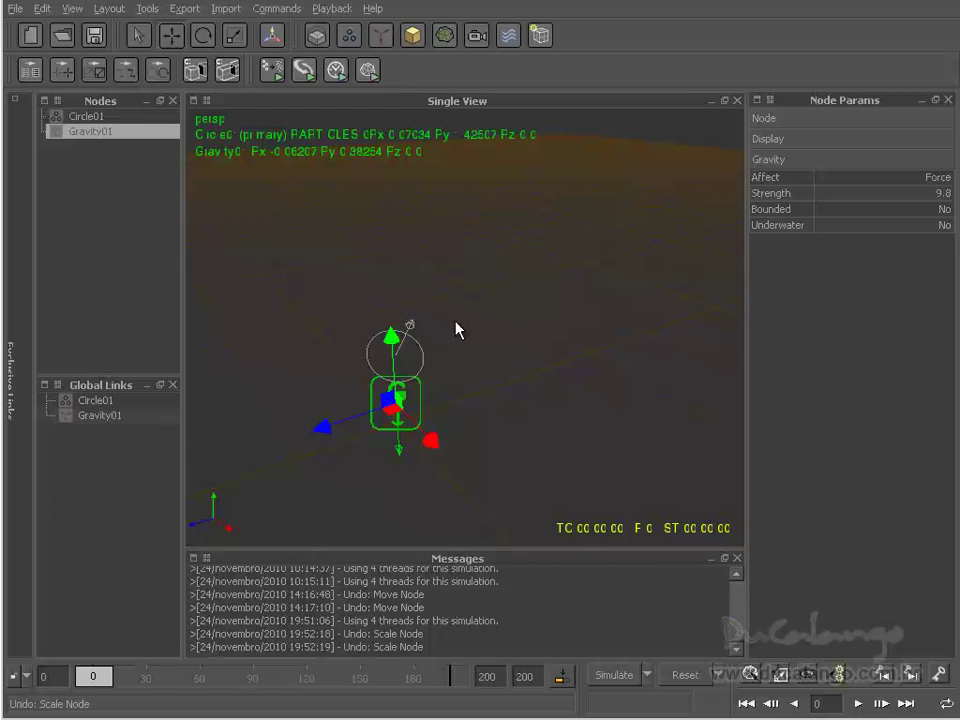
{"action": "left_click", "coordinate": [770, 140]}
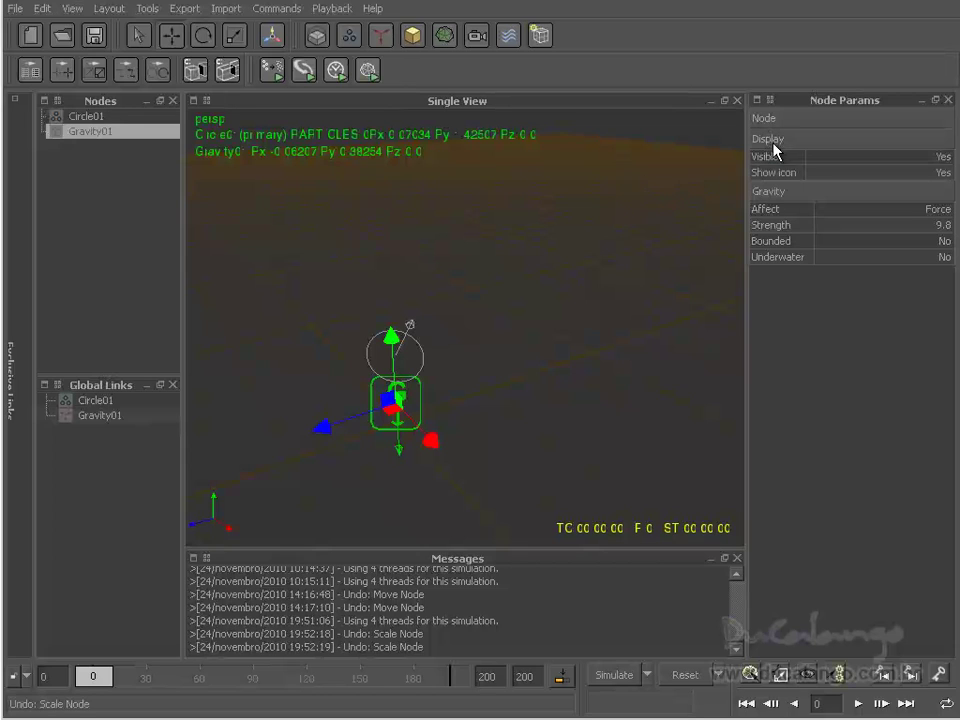
{"action": "left_click", "coordinate": [897, 161]}
{"action": "left_click", "coordinate": [926, 157]}
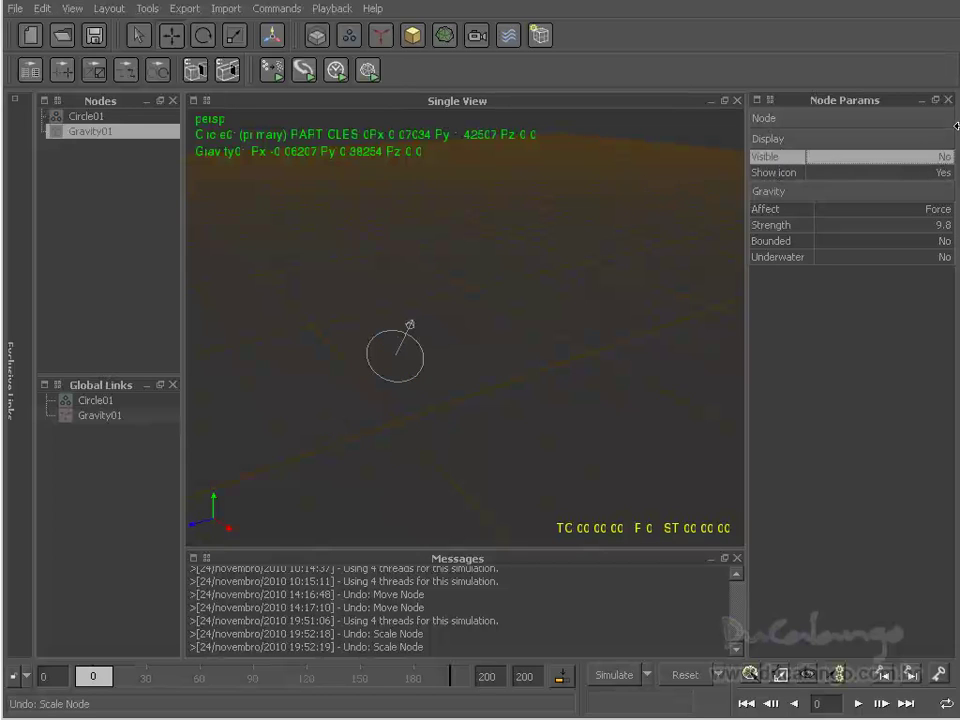
{"action": "left_click_drag", "start_coordinate": [365, 385], "coordinate": [565, 325], "text": "alt"}
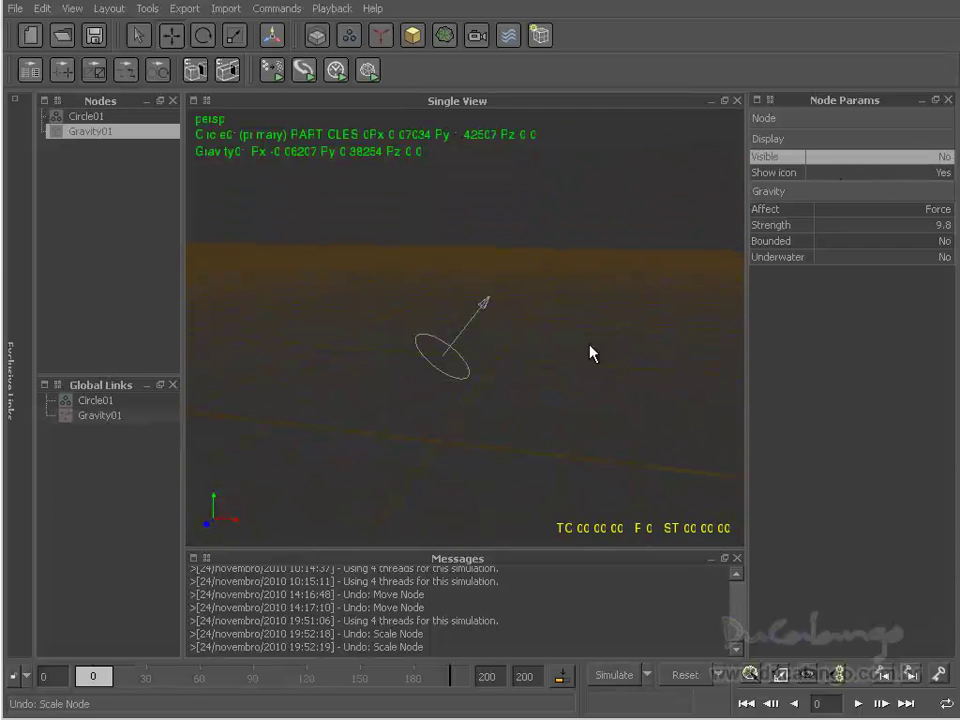
{"action": "left_click", "coordinate": [587, 353]}
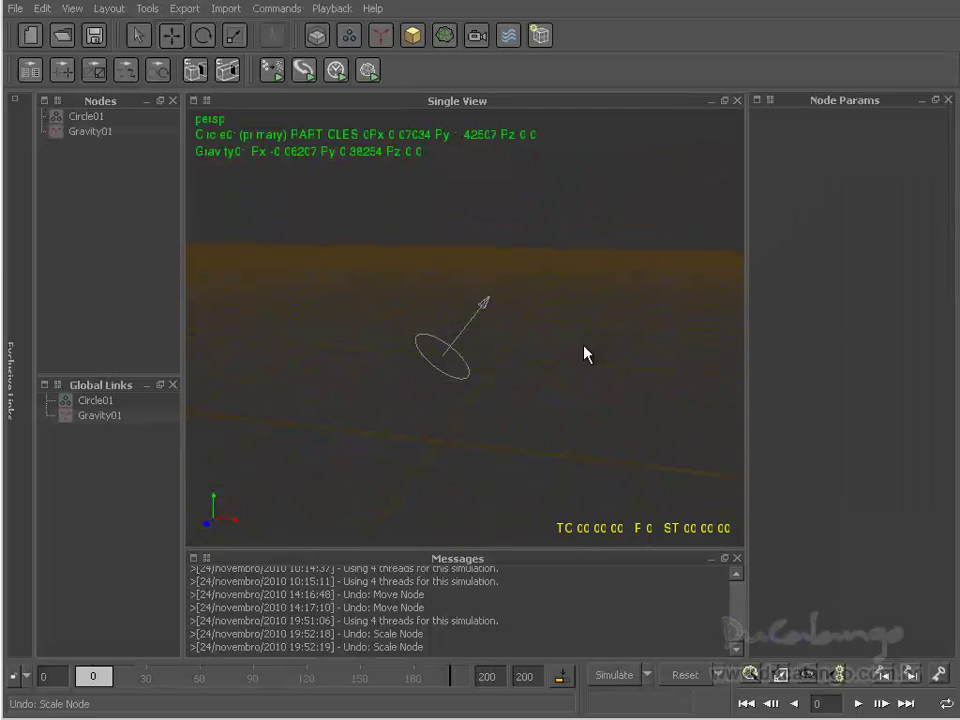
Simulate the circle emitter's particles under gravity, stop at frame 55, and examine the stream.
{"action": "left_click", "coordinate": [617, 680]}
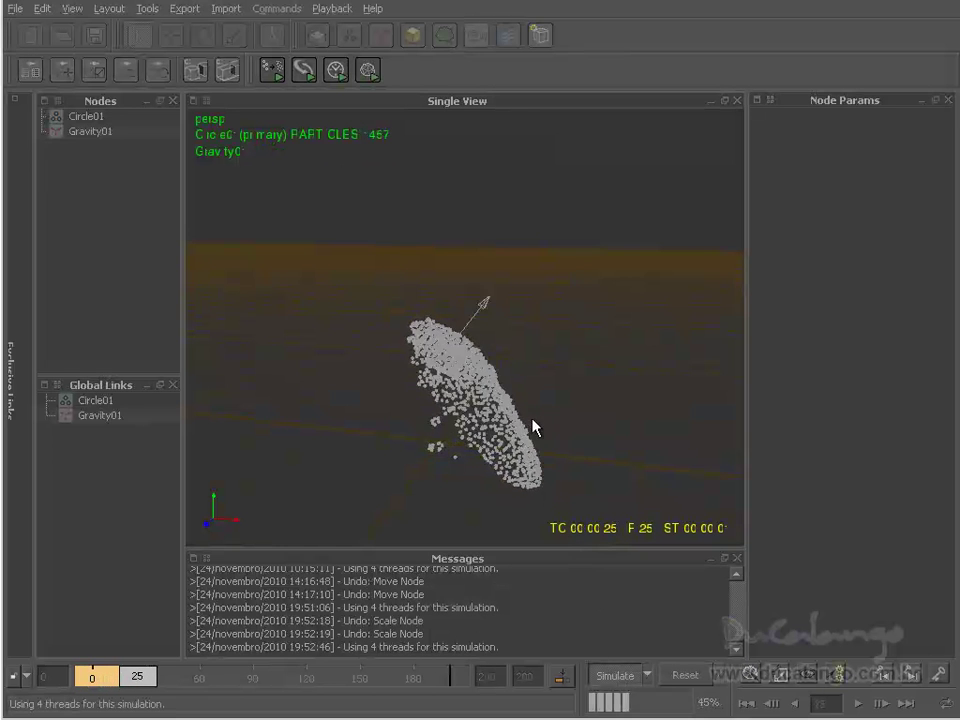
{"action": "right_click_drag", "start_coordinate": [584, 378], "coordinate": [381, 358], "text": "alt"}
{"action": "middle_click_drag", "start_coordinate": [381, 358], "coordinate": [542, 302], "text": "alt"}
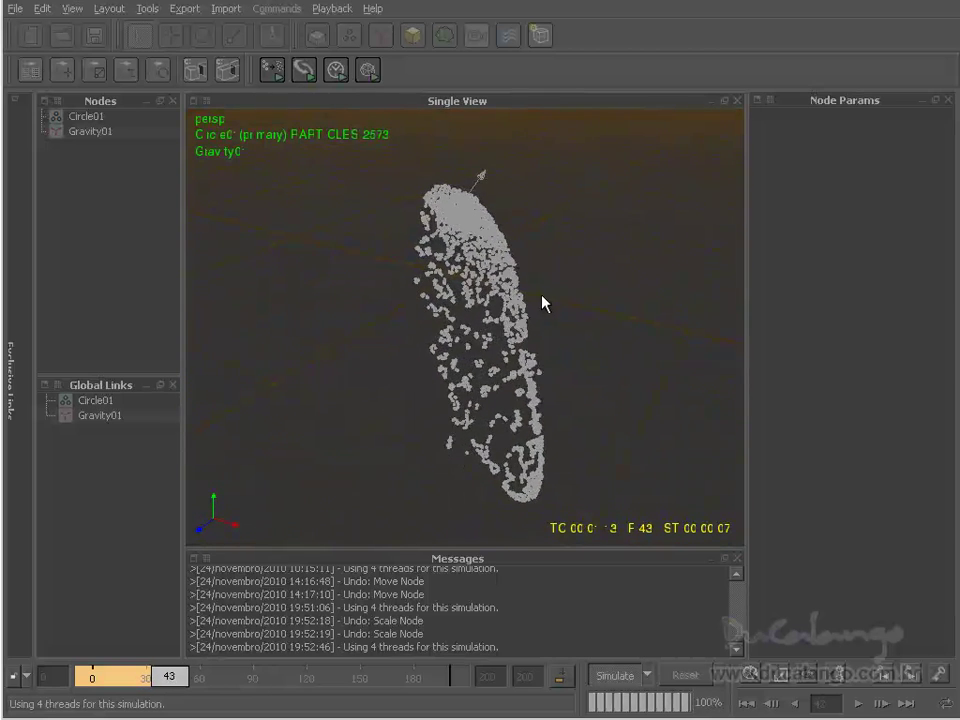
{"action": "left_click", "coordinate": [610, 677]}
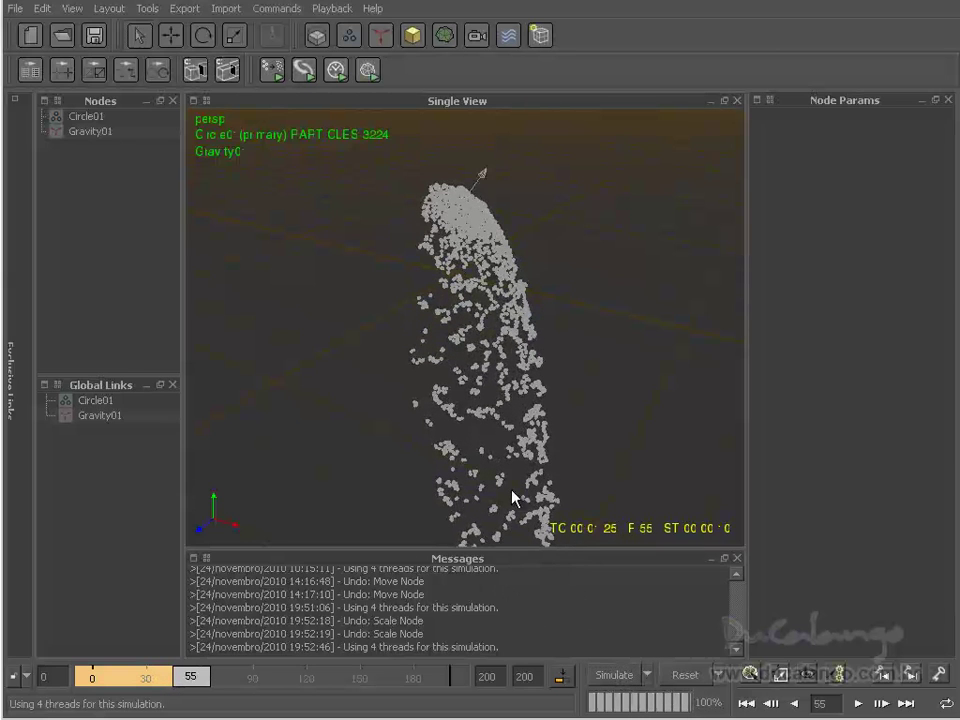
{"action": "left_click_drag", "start_coordinate": [514, 499], "coordinate": [517, 462], "text": "alt"}
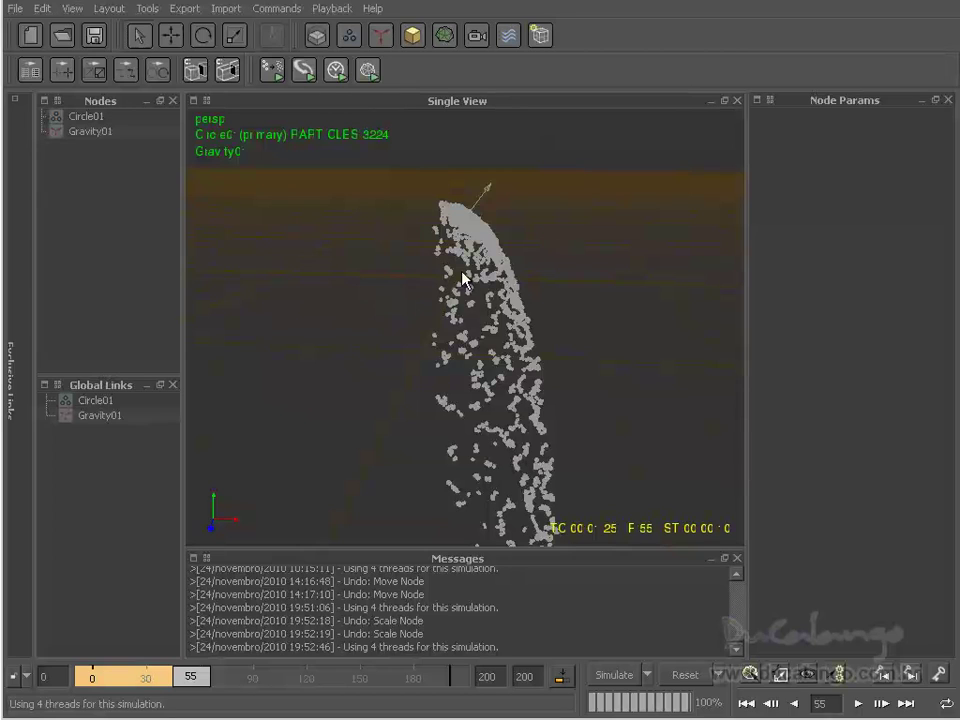
Reset the simulation to frame 0 with the gravity daemon selected.
{"action": "left_click", "coordinate": [90, 132]}
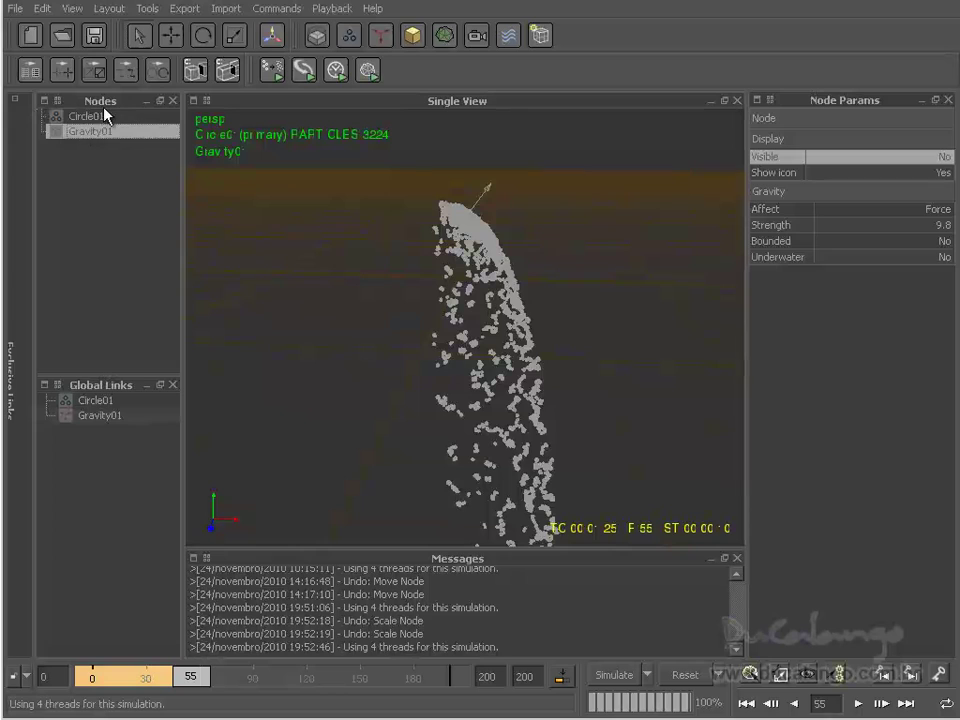
{"action": "left_click", "coordinate": [98, 116]}
{"action": "left_click", "coordinate": [104, 132]}
{"action": "left_click", "coordinate": [677, 680]}
{"action": "left_click", "coordinate": [425, 409]}
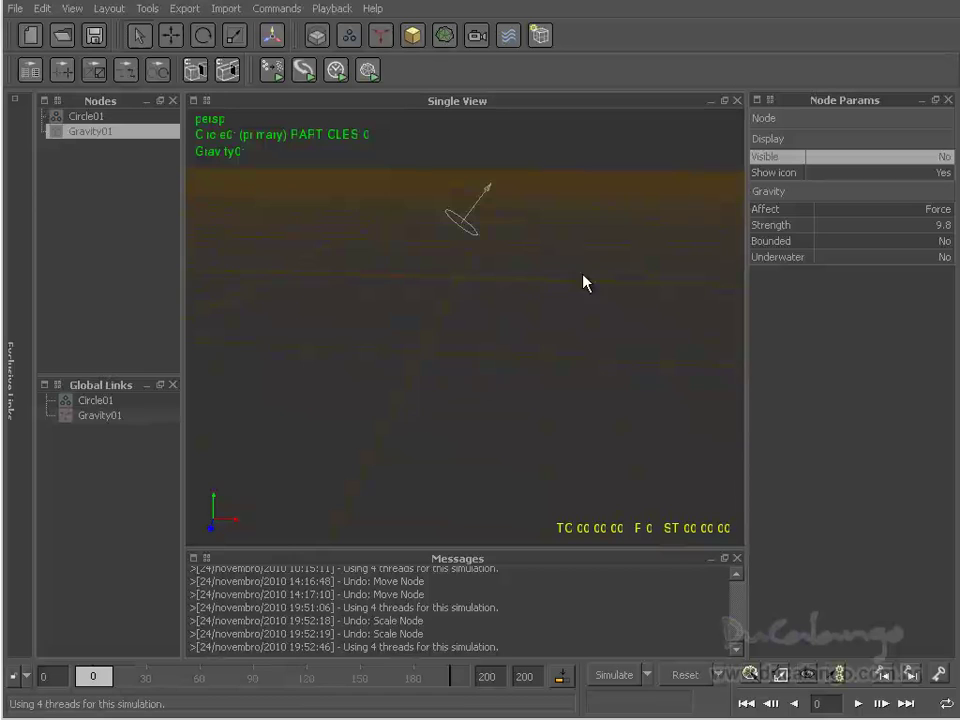
Run the particle simulation again, stop it at frame 96, and inspect the falling stream from several angles.
{"action": "right_click_drag", "start_coordinate": [427, 408], "coordinate": [459, 419], "text": "alt"}
{"action": "left_click_drag", "start_coordinate": [459, 419], "coordinate": [492, 444], "text": "alt"}
{"action": "left_click", "coordinate": [617, 677]}
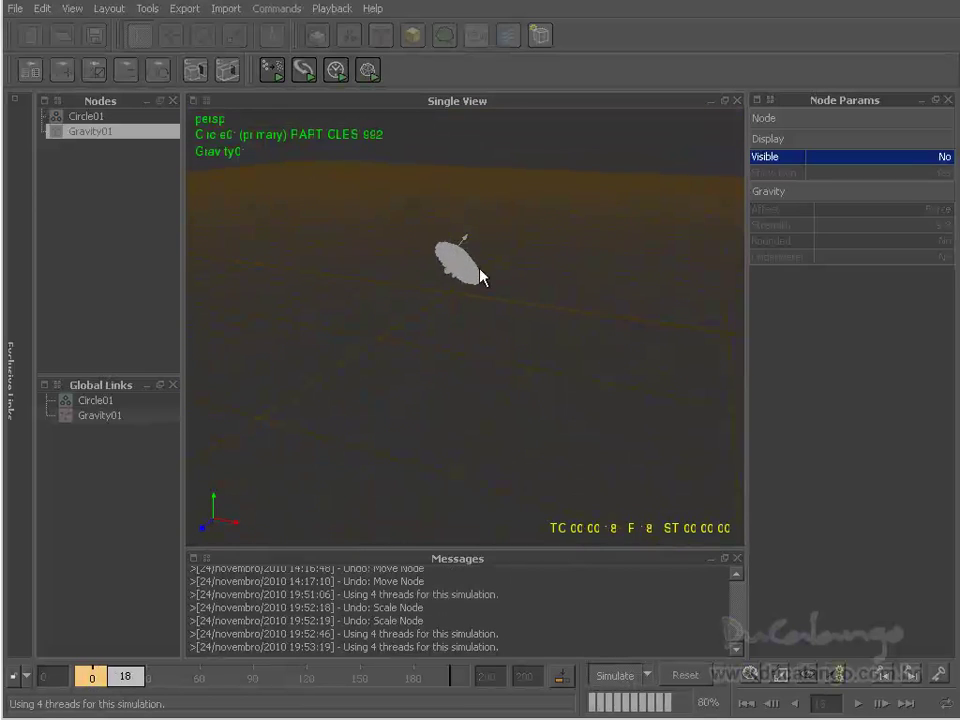
{"action": "left_click", "coordinate": [412, 408]}
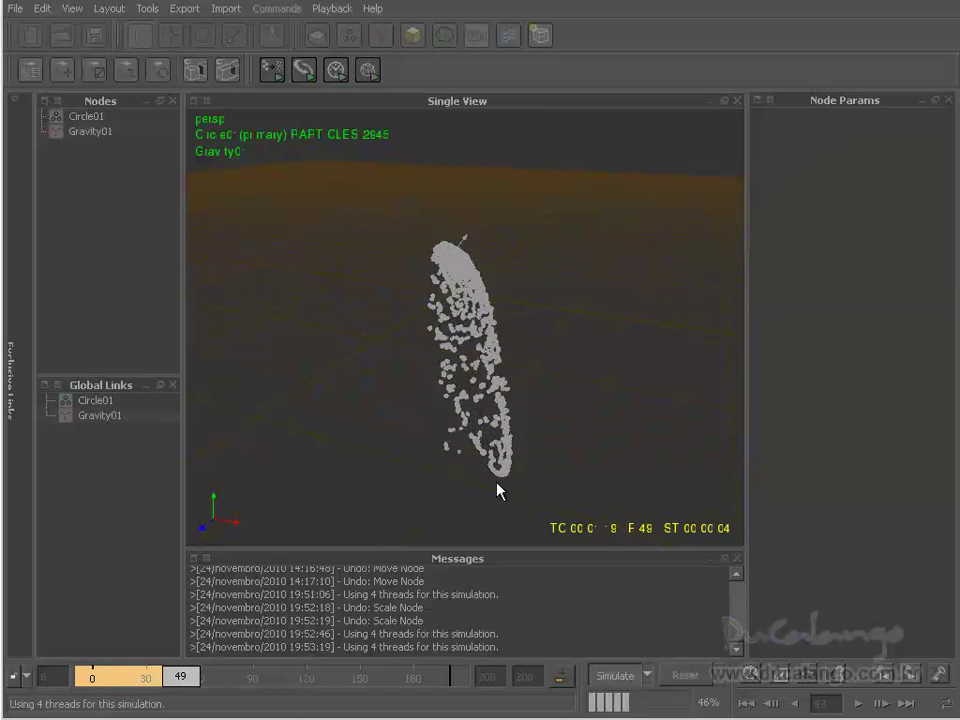
{"action": "left_click_drag", "start_coordinate": [406, 379], "coordinate": [438, 442], "text": "alt"}
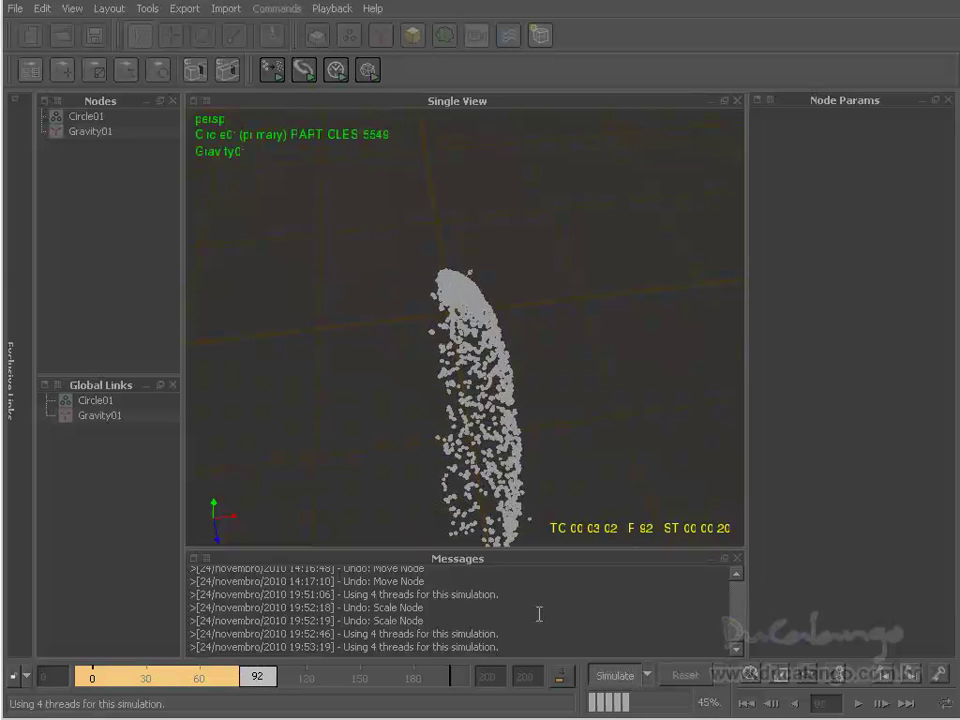
{"action": "left_click", "coordinate": [609, 677]}
{"action": "left_click_drag", "start_coordinate": [513, 497], "coordinate": [452, 384], "text": "alt"}
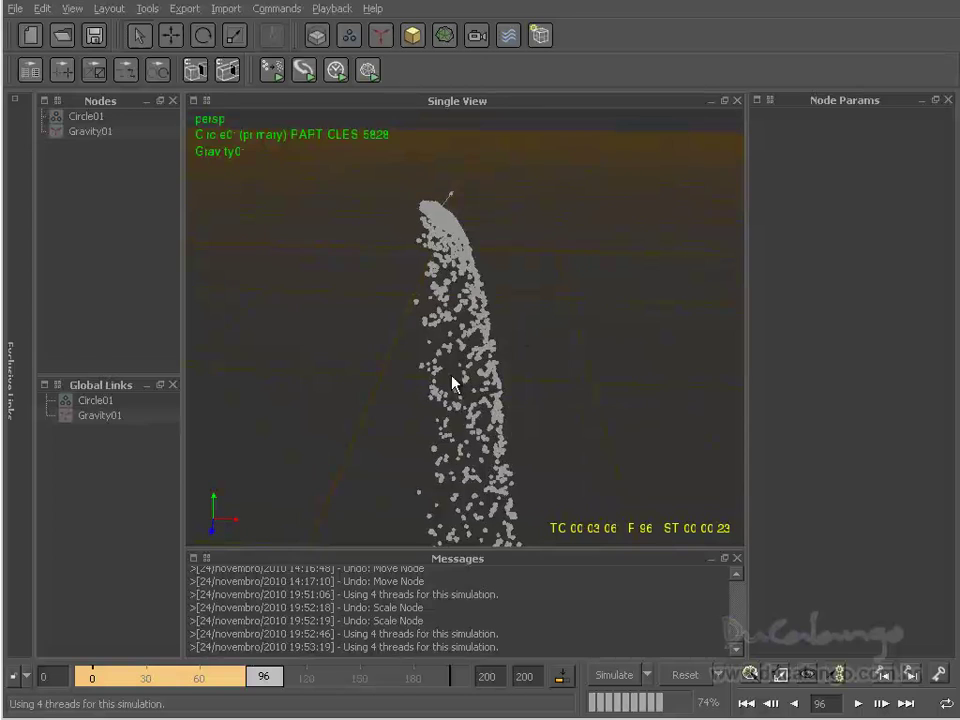
{"action": "mouse_move", "coordinate": [437, 442]}
{"action": "left_mouse_down", "text": "alt"}
{"action": "mouse_move", "coordinate": [467, 454]}
{"action": "mouse_move", "coordinate": [448, 453]}
{"action": "left_mouse_up", "text": "alt"}
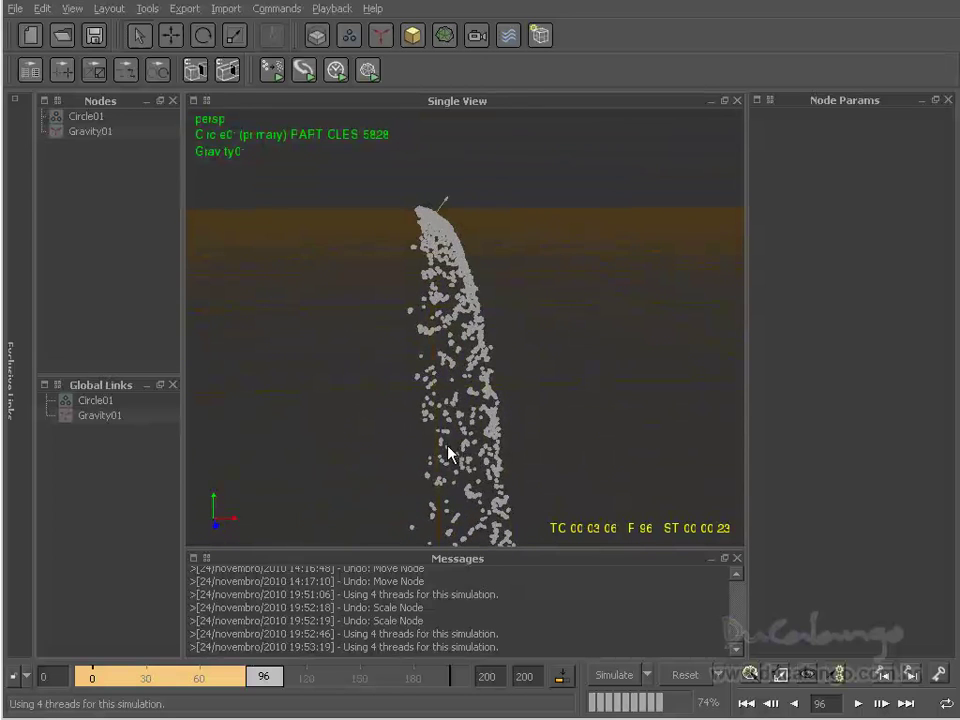
{"action": "left_click_drag", "start_coordinate": [505, 460], "coordinate": [486, 456], "text": "alt"}
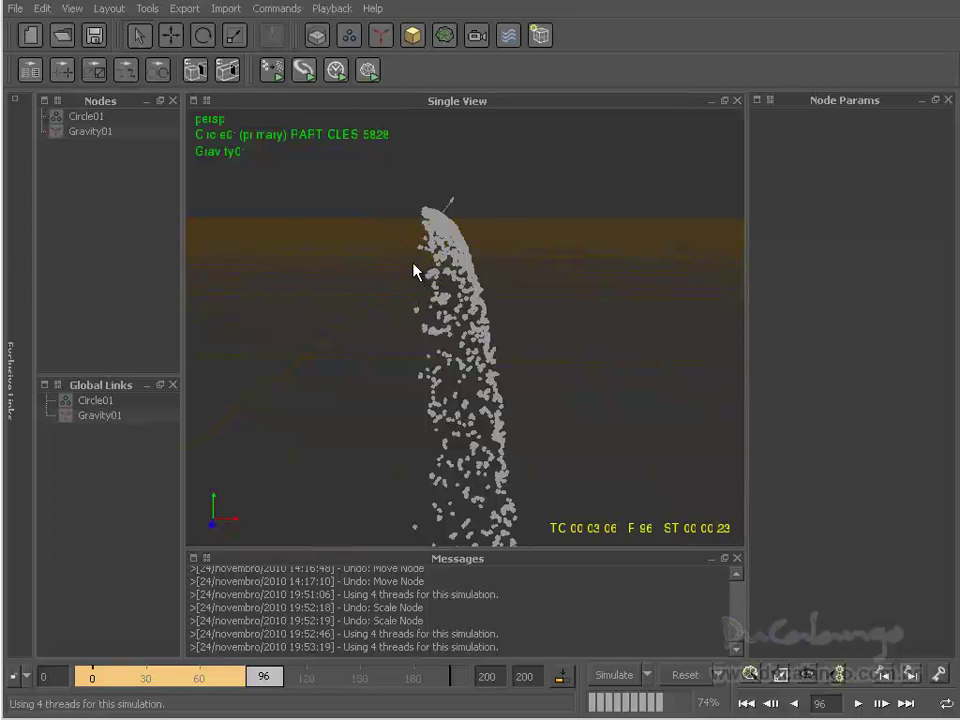
Reset the simulation and clear the emitted particles.
{"action": "left_click", "coordinate": [384, 34]}
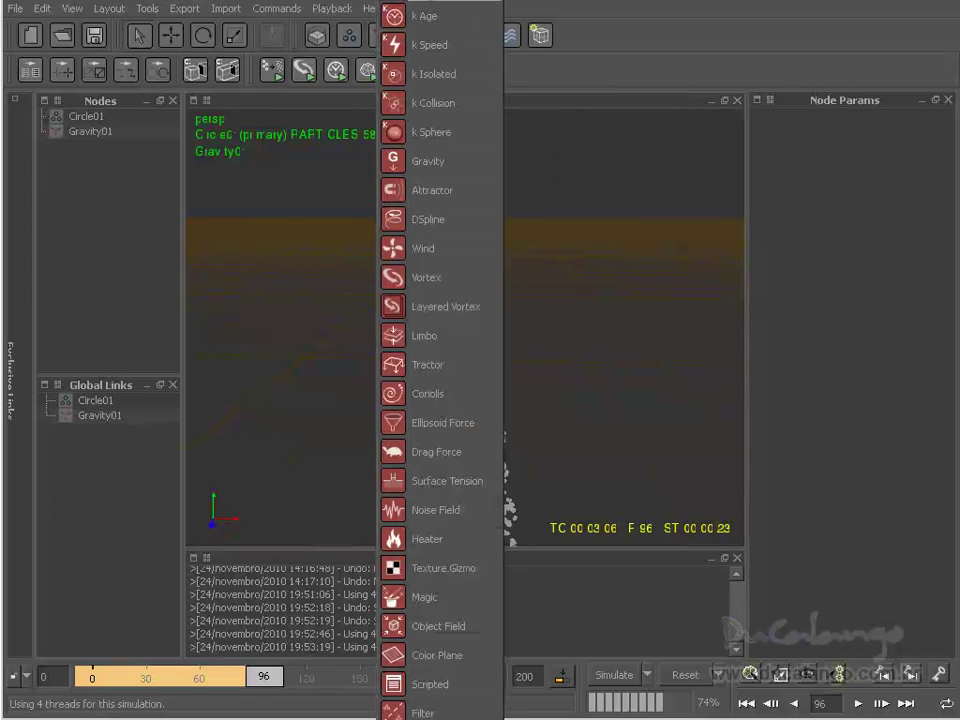
{"action": "left_click", "coordinate": [615, 430]}
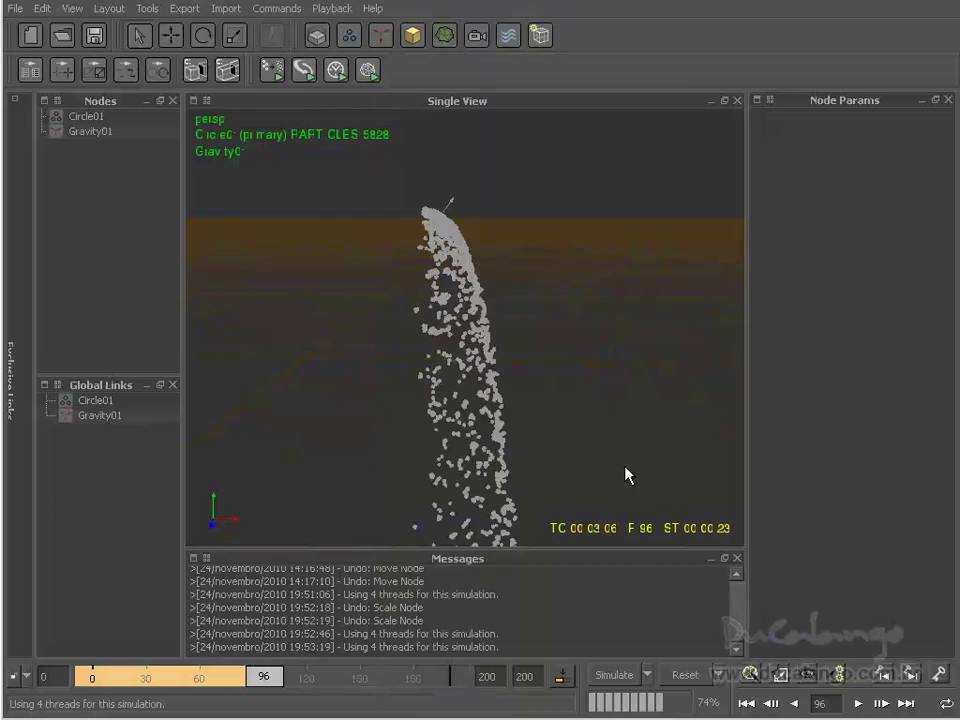
{"action": "left_click", "coordinate": [683, 677]}
{"action": "left_click", "coordinate": [428, 407]}
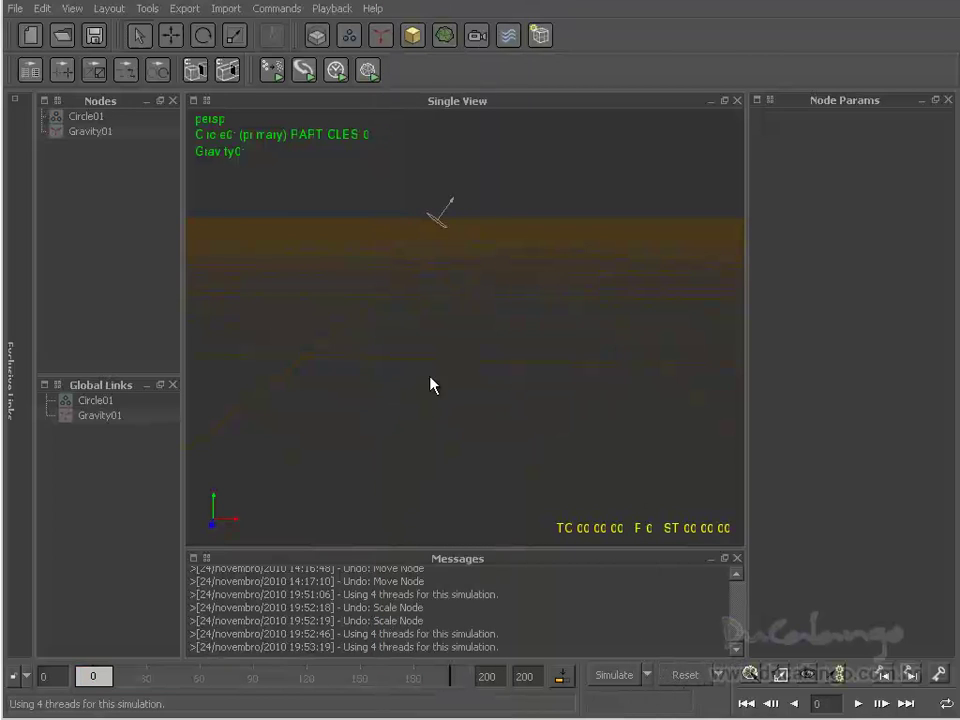
Add a k Volume daemon to the scene.
{"action": "left_click", "coordinate": [279, 12]}
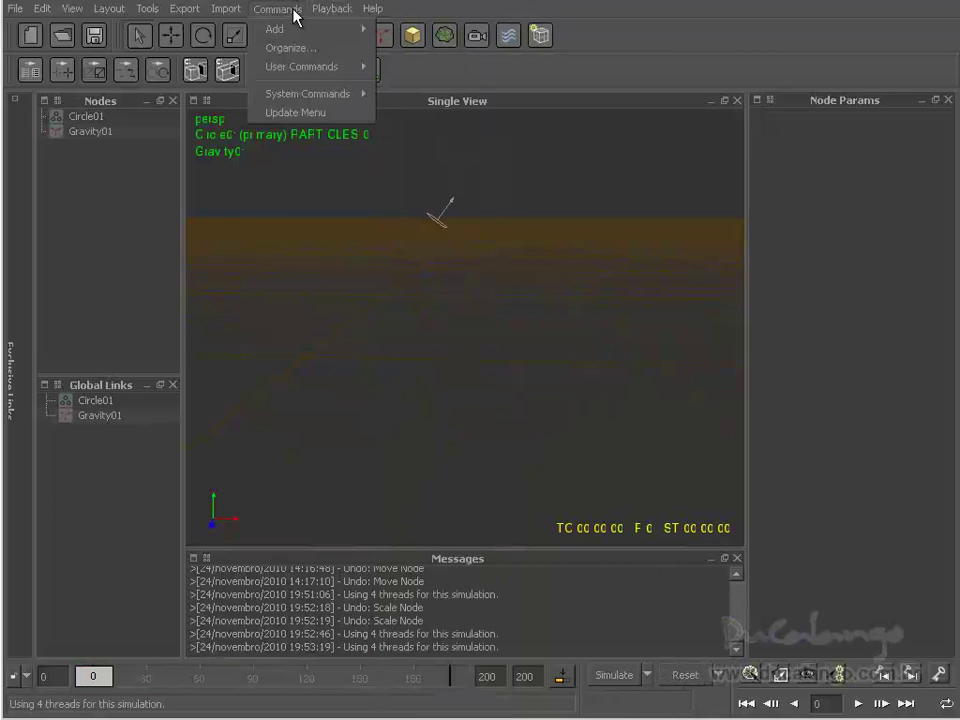
{"action": "left_click", "coordinate": [294, 12]}
{"action": "left_click", "coordinate": [381, 36]}
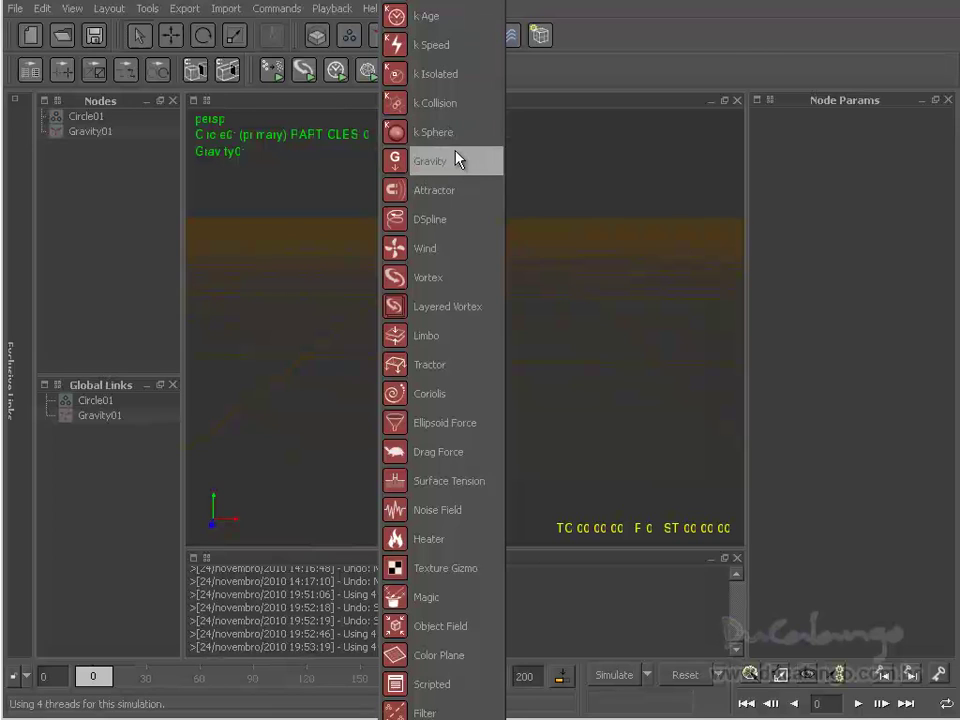
{"action": "left_click", "coordinate": [459, 5]}
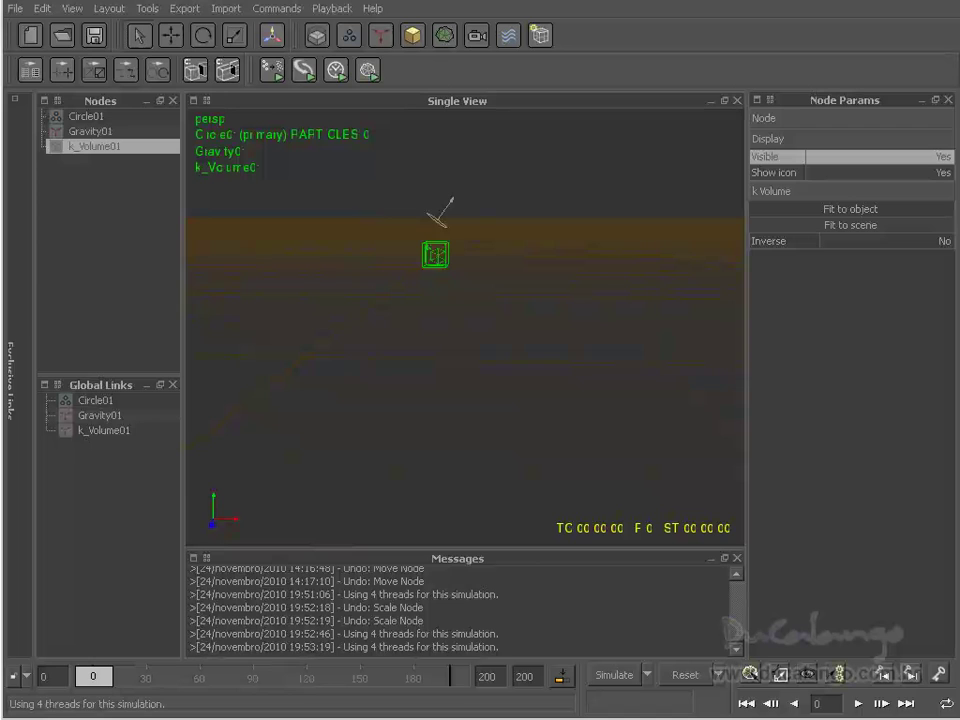
Scale the k Volume box to about 10 along X and about 6.56 along Z.
{"action": "left_click_drag", "start_coordinate": [516, 386], "coordinate": [491, 368], "text": "alt"}
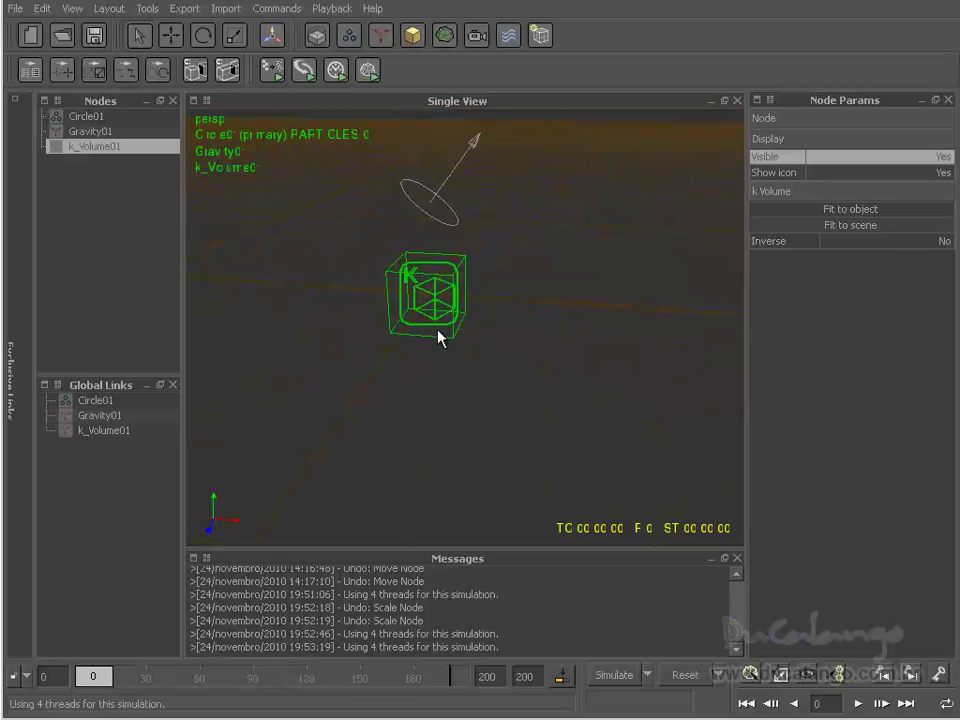
{"action": "key", "text": "r"}
{"action": "left_click_drag", "start_coordinate": [501, 300], "coordinate": [542, 322]}
{"action": "right_click_drag", "start_coordinate": [490, 328], "coordinate": [474, 427], "text": "alt"}
{"action": "left_click_drag", "start_coordinate": [474, 427], "coordinate": [403, 441], "text": "alt"}
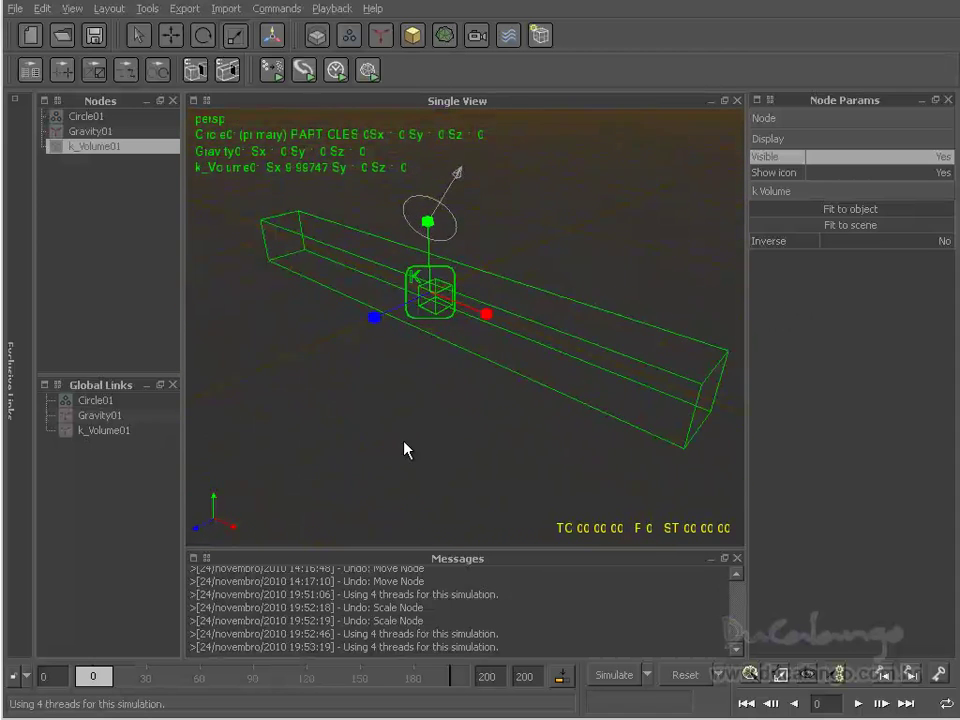
{"action": "left_click_drag", "start_coordinate": [376, 321], "coordinate": [289, 429]}
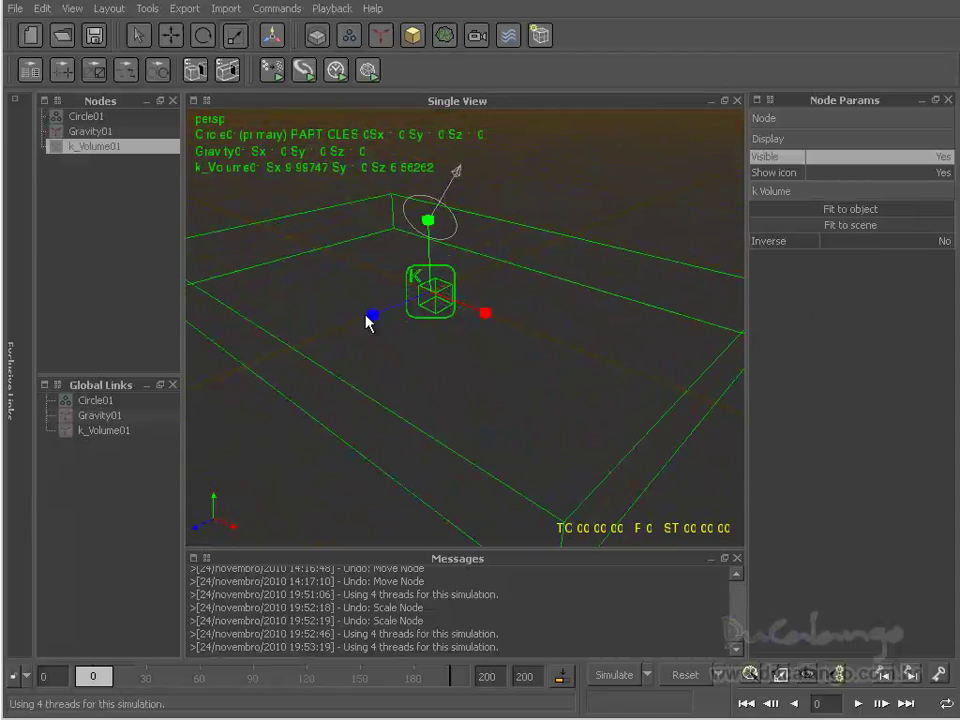
Narrow the k Volume box to a scale of about 1.58 along Z.
{"action": "left_click_drag", "start_coordinate": [375, 320], "coordinate": [322, 360]}
{"action": "left_click_drag", "start_coordinate": [373, 316], "coordinate": [571, 235]}
{"action": "left_click_drag", "start_coordinate": [452, 308], "coordinate": [476, 443], "text": "alt"}
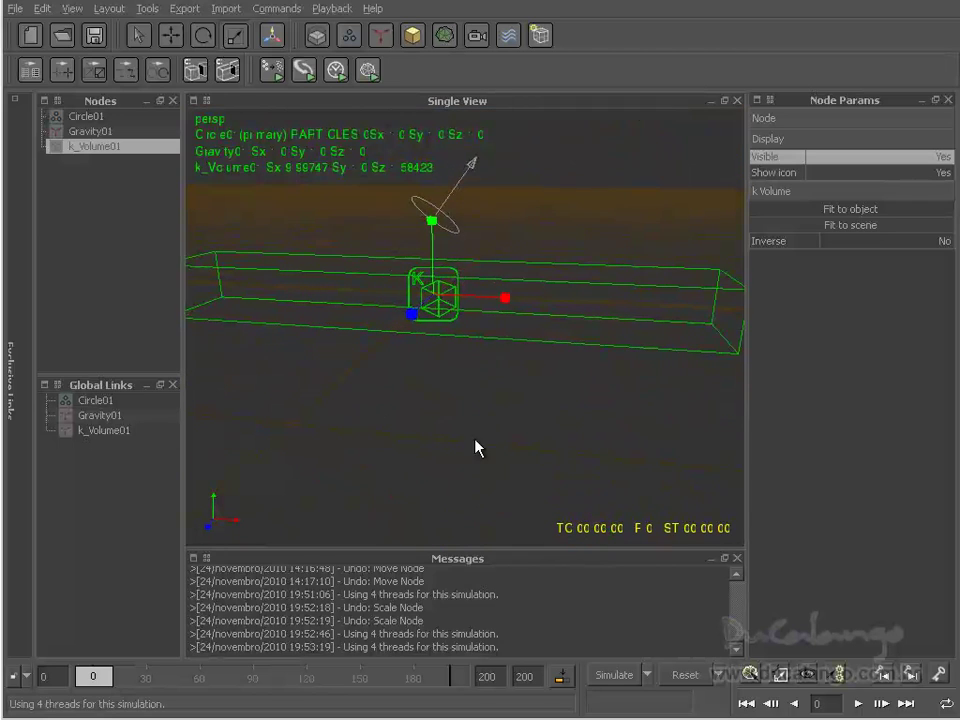
Run the simulation with the shallow k Volume through frame 200 and reset all the data.
{"action": "left_click", "coordinate": [614, 677]}
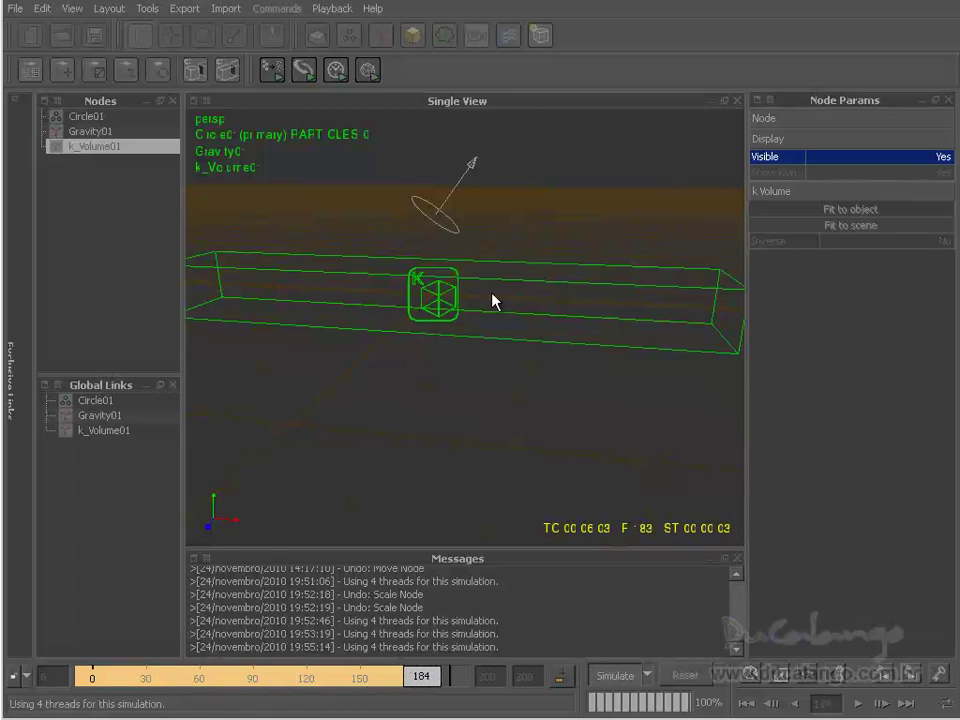
{"action": "left_click", "coordinate": [685, 675]}
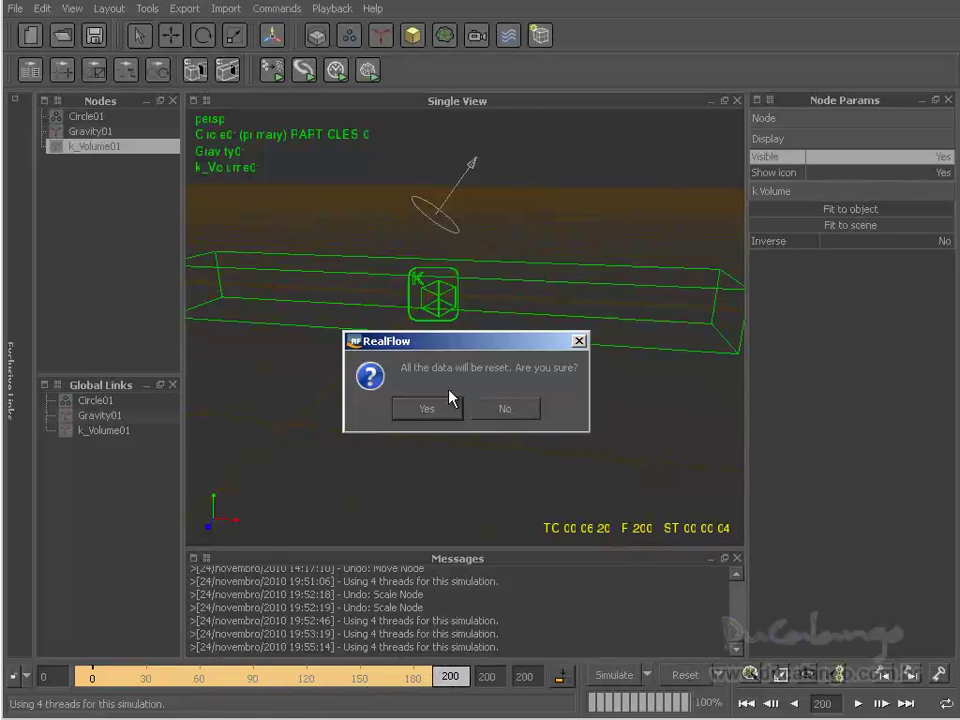
{"action": "left_click", "coordinate": [436, 412]}
{"action": "left_click_drag", "start_coordinate": [501, 414], "coordinate": [578, 313], "text": "alt"}
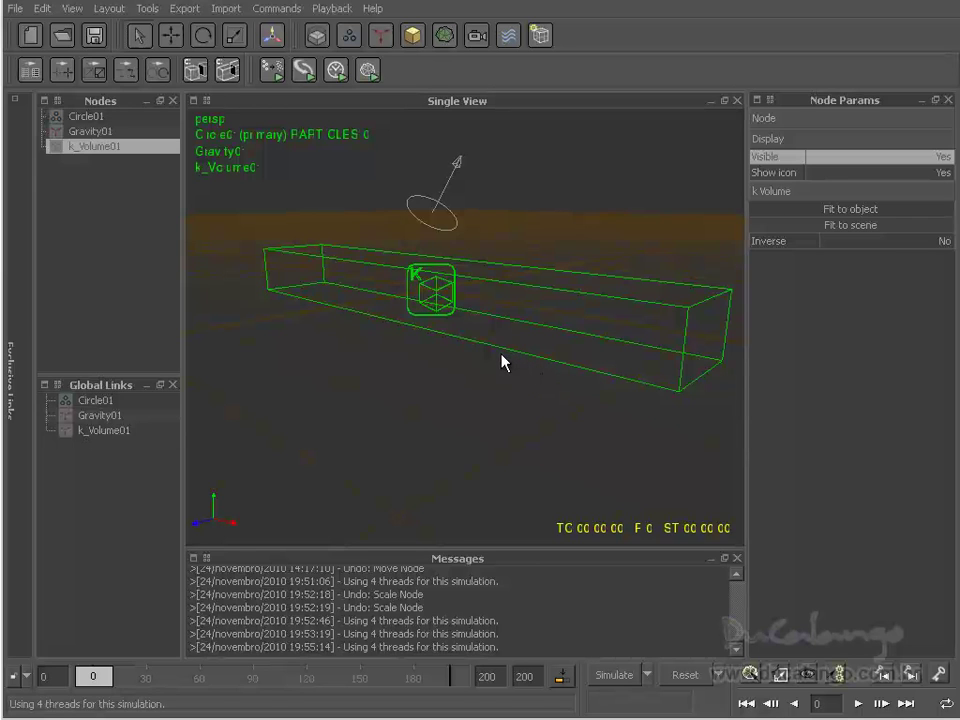
Scale the k Volume box to about 3.71 along Z and about 3.95 along Y.
{"action": "key", "text": "r"}
{"action": "left_click_drag", "start_coordinate": [375, 302], "coordinate": [266, 340]}
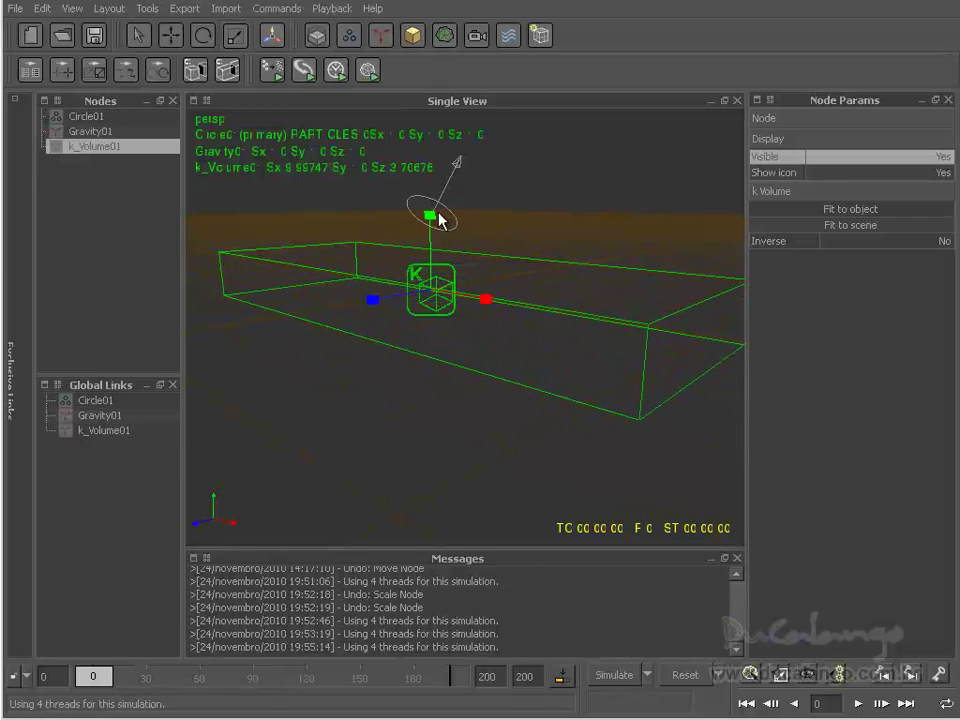
{"action": "left_click_drag", "start_coordinate": [438, 218], "coordinate": [433, 191]}
Raise the k Volume along Y to about 1.17 so the box encloses the circle emitter.
{"action": "key", "text": "w"}
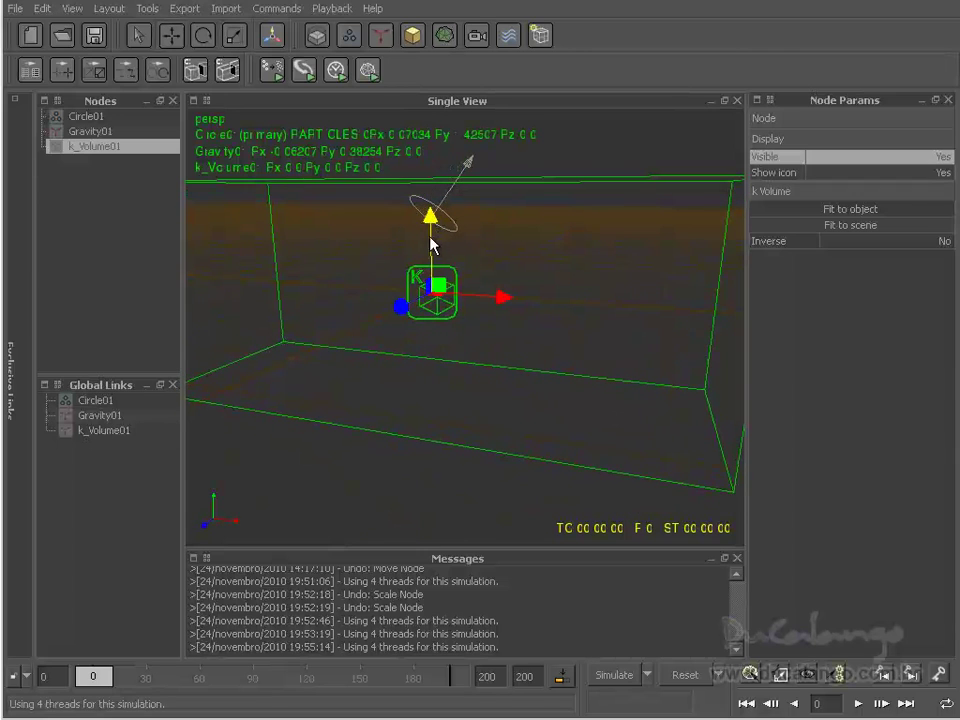
{"action": "left_click", "coordinate": [429, 188]}
{"action": "left_click", "coordinate": [434, 215]}
{"action": "left_click", "coordinate": [443, 284]}
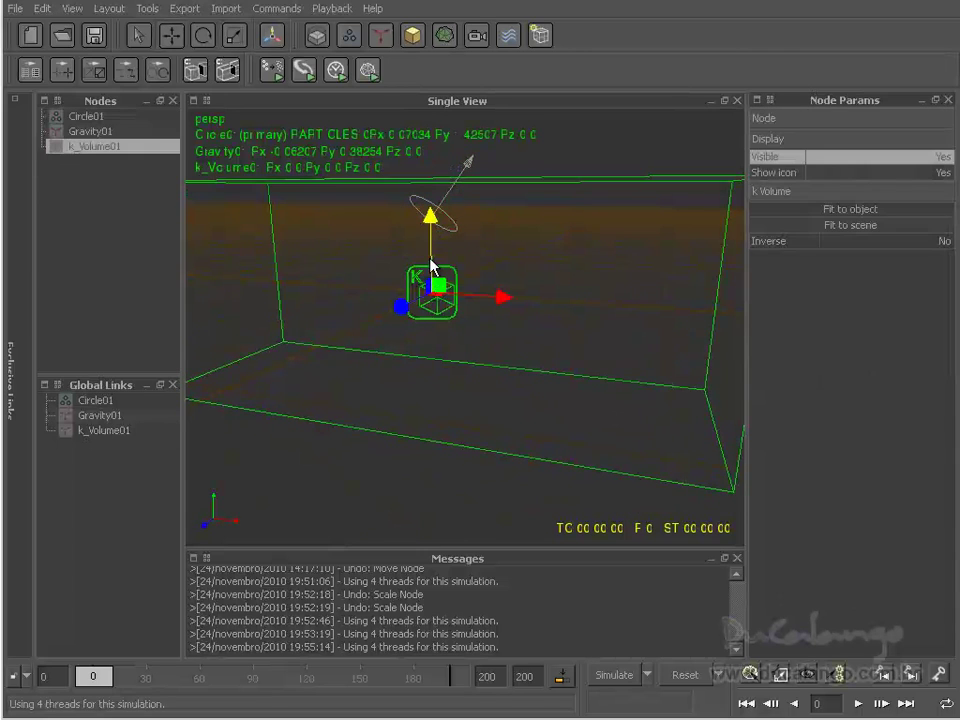
{"action": "left_click_drag", "start_coordinate": [430, 262], "coordinate": [536, 540]}
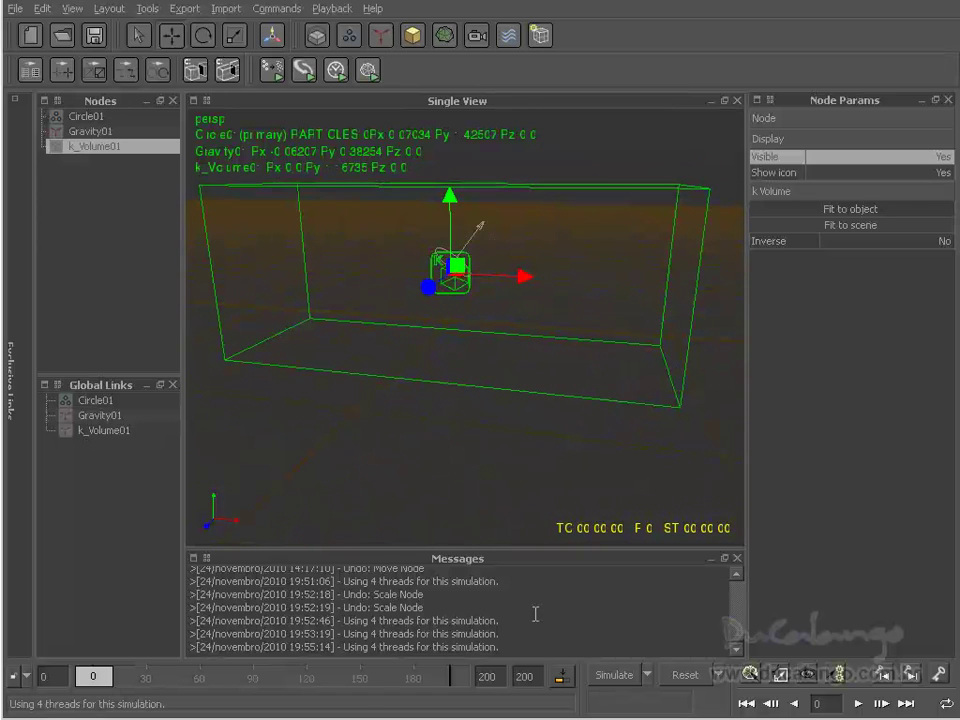
Run the particle simulation, inspect the stream inside the k Volume from several angles, and stop at frame 156.
{"action": "left_click", "coordinate": [607, 677]}
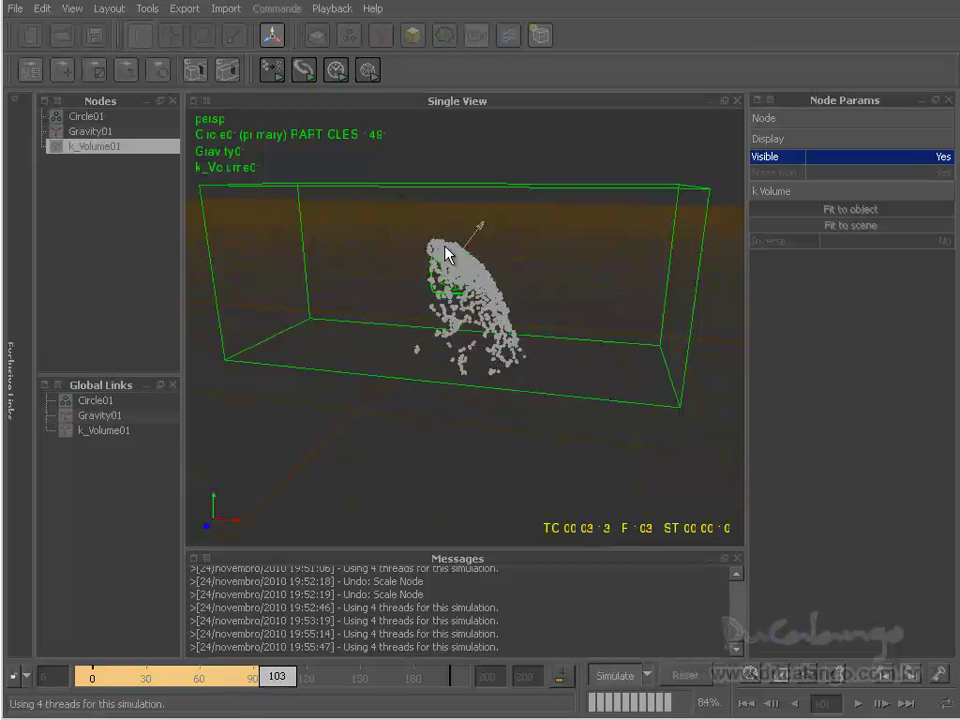
{"action": "left_click_drag", "start_coordinate": [443, 463], "coordinate": [334, 426], "text": "alt"}
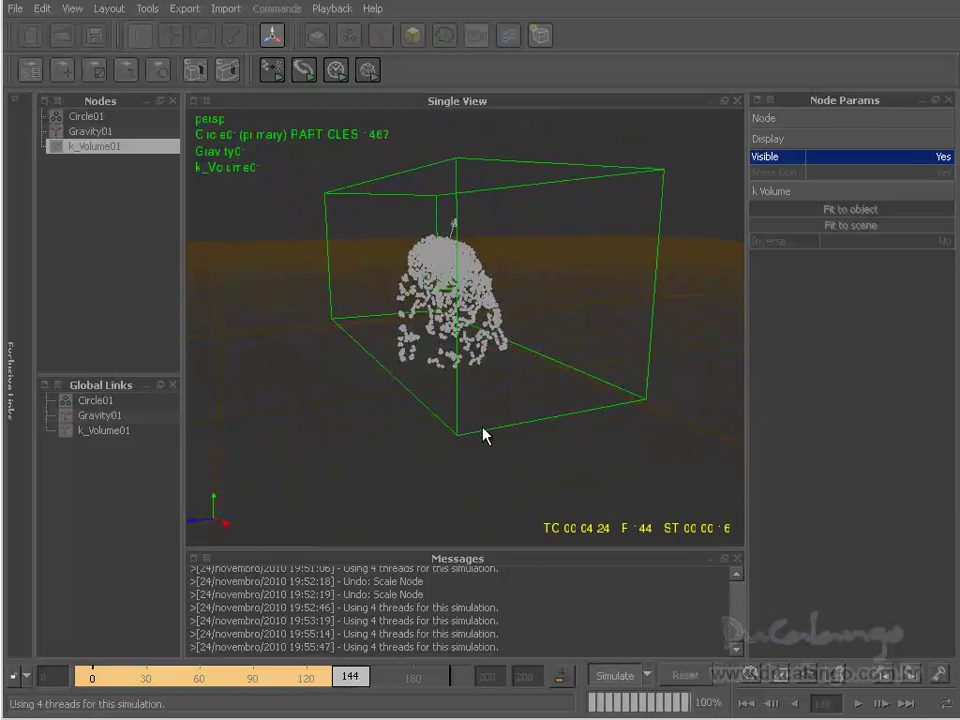
{"action": "left_click_drag", "start_coordinate": [483, 433], "coordinate": [538, 476], "text": "alt"}
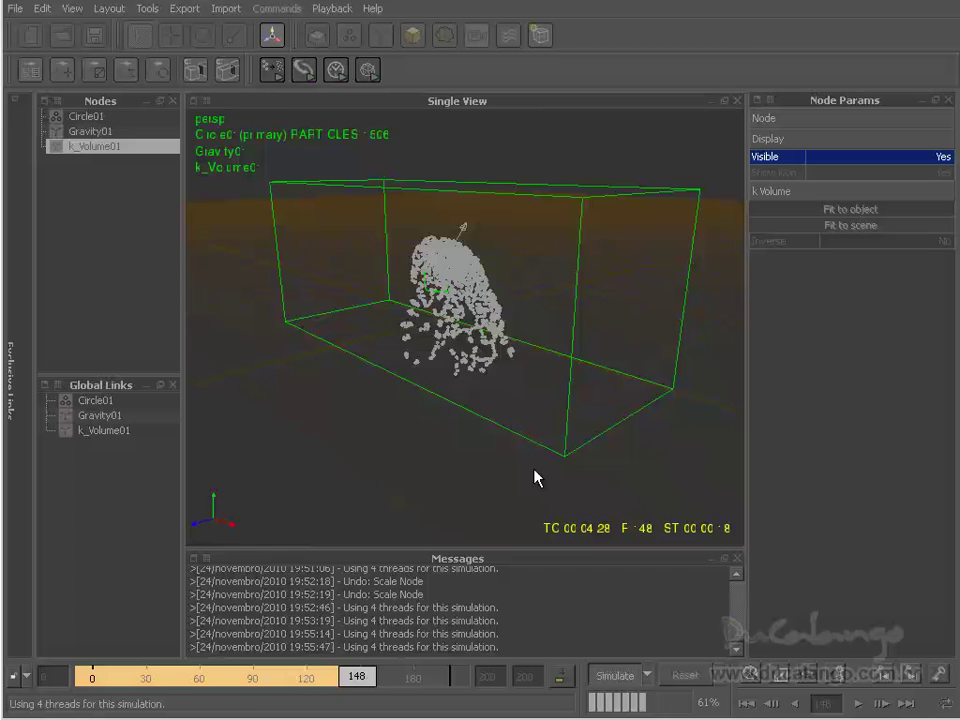
{"action": "left_click", "coordinate": [622, 678]}
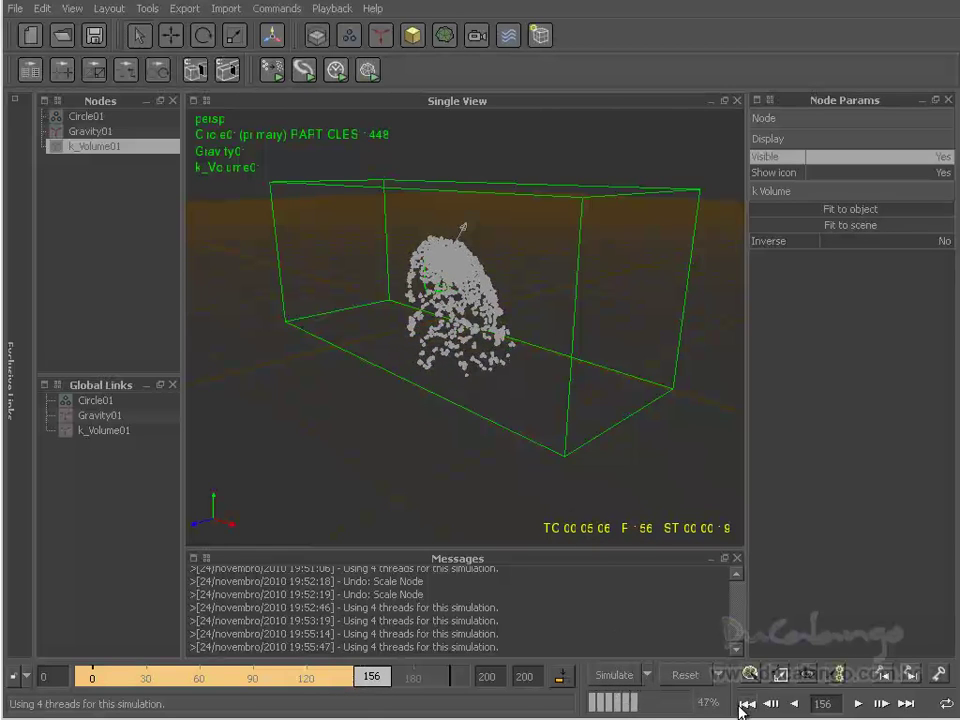
Play back the simulated frames from the start, stop at frame 75, and examine where the particles leave the k Volume.
{"action": "left_click", "coordinate": [747, 703]}
{"action": "left_click", "coordinate": [858, 703]}
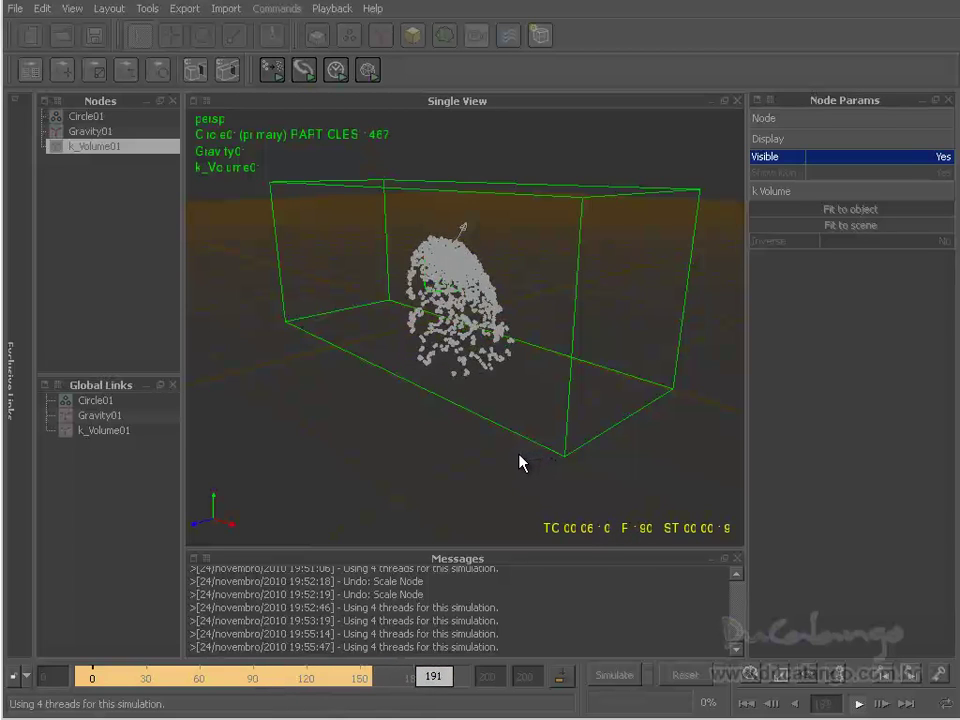
{"action": "left_click", "coordinate": [747, 703]}
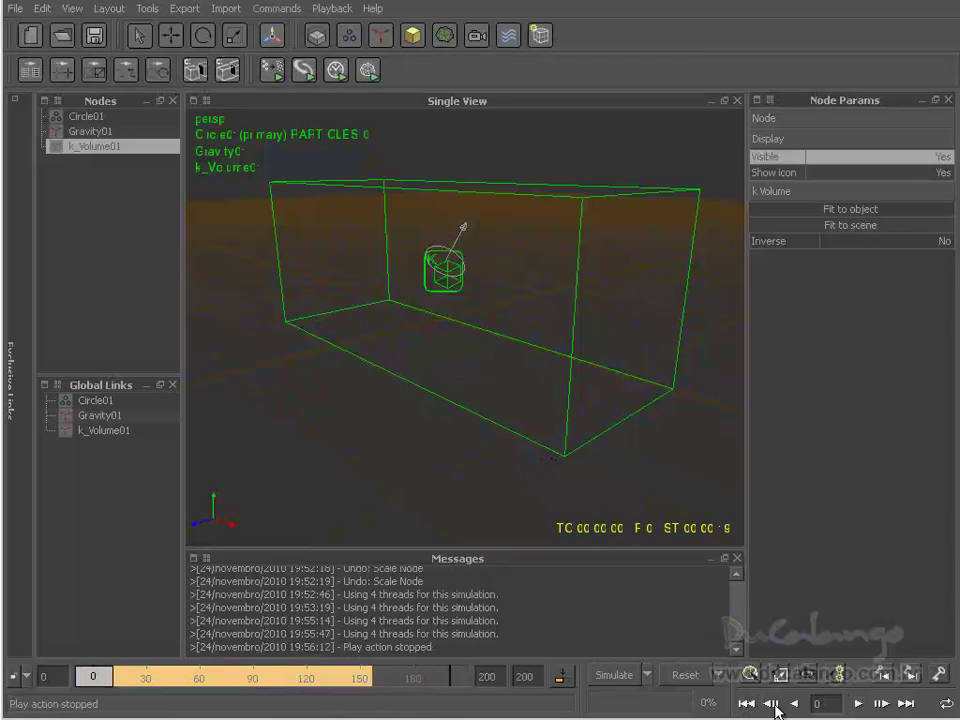
{"action": "left_click", "coordinate": [858, 703]}
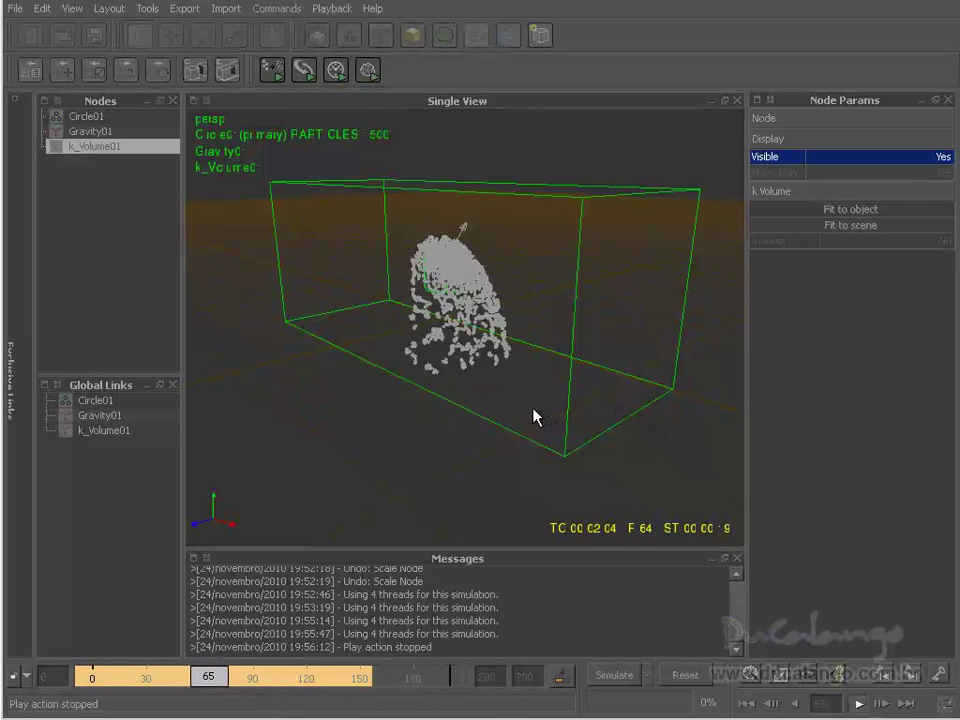
{"action": "scroll", "coordinate": [356, 402], "scroll_direction": "down", "scroll_amount": 3}
{"action": "scroll", "coordinate": [353, 390], "scroll_direction": "up", "scroll_amount": 6}
{"action": "left_click_drag", "start_coordinate": [350, 381], "coordinate": [521, 445], "text": "alt"}
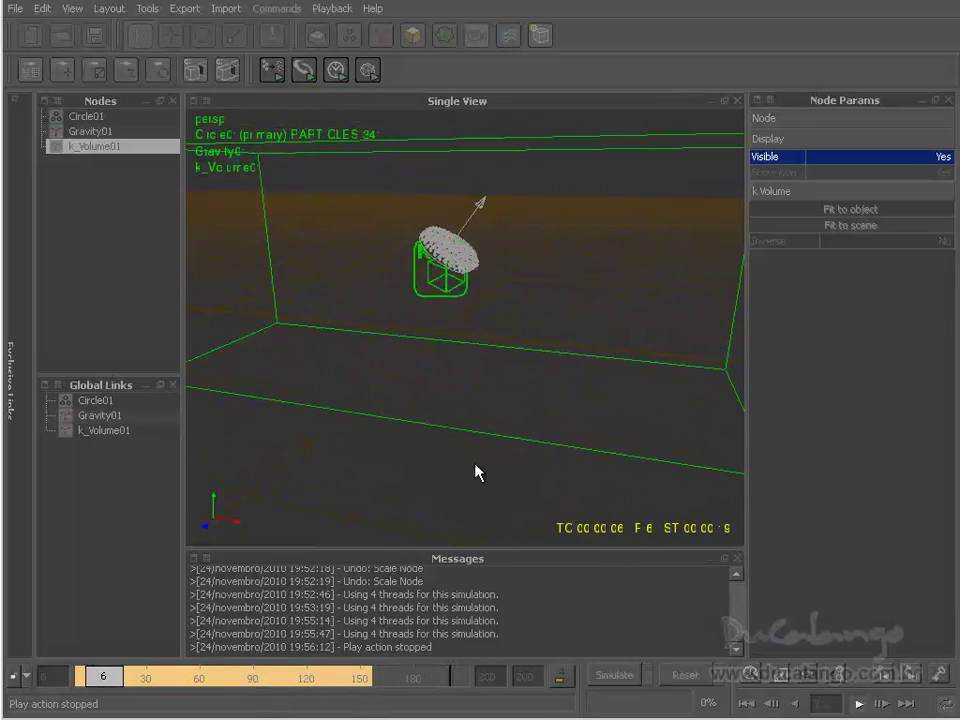
{"action": "left_click", "coordinate": [858, 703]}
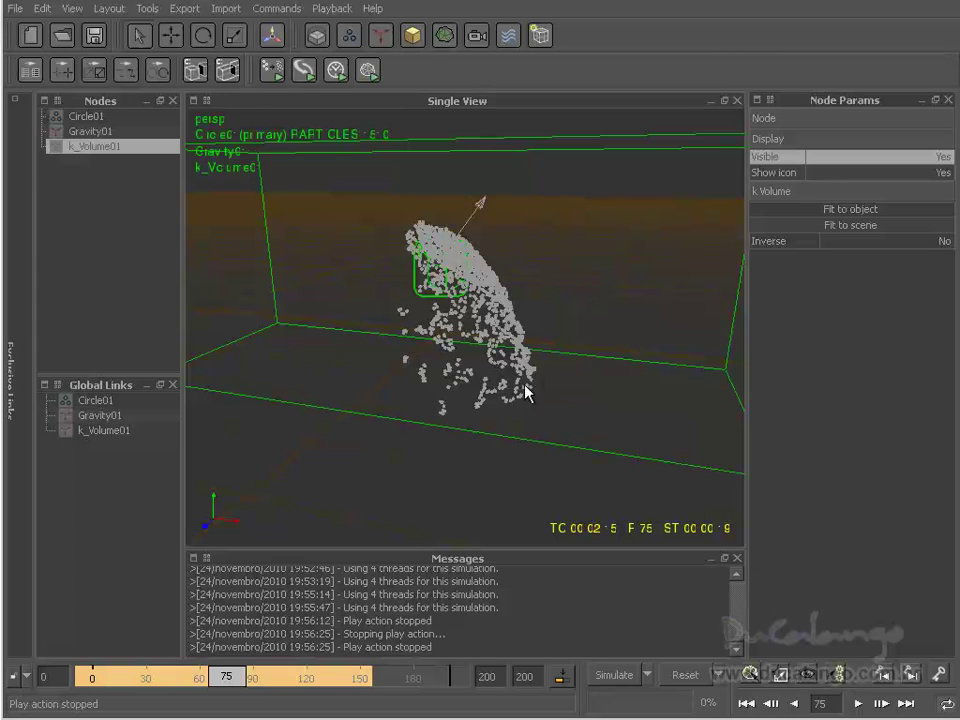
{"action": "scroll", "coordinate": [497, 393], "scroll_direction": "up", "scroll_amount": 3}
{"action": "scroll", "coordinate": [540, 424], "scroll_direction": "down", "scroll_amount": 5}
{"action": "left_click_drag", "start_coordinate": [540, 424], "coordinate": [552, 388], "text": "alt"}
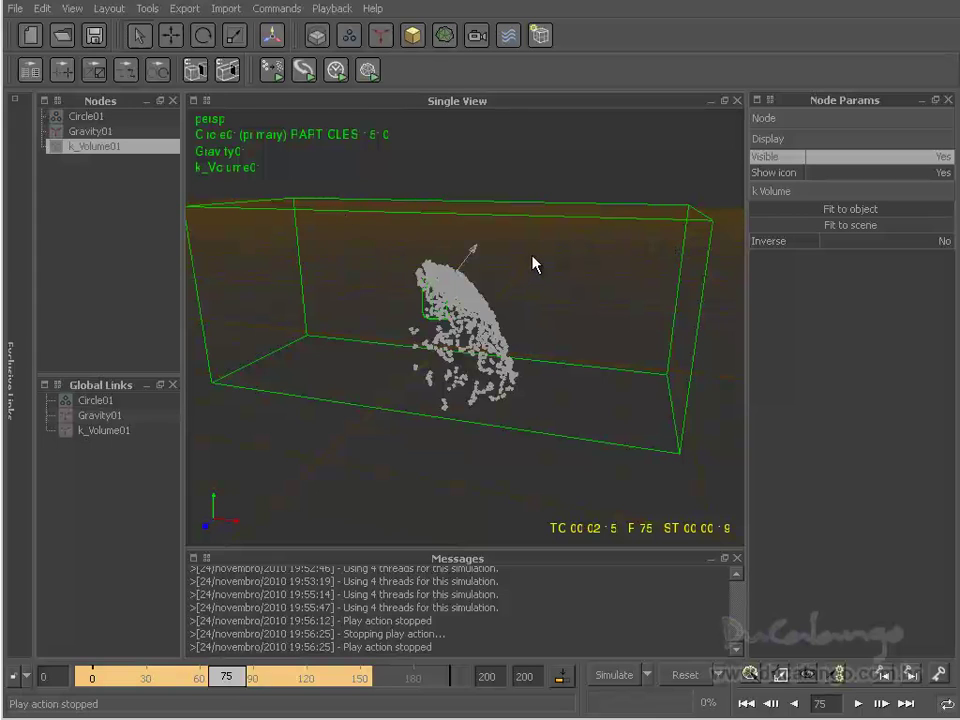
{"action": "left_click", "coordinate": [463, 260]}
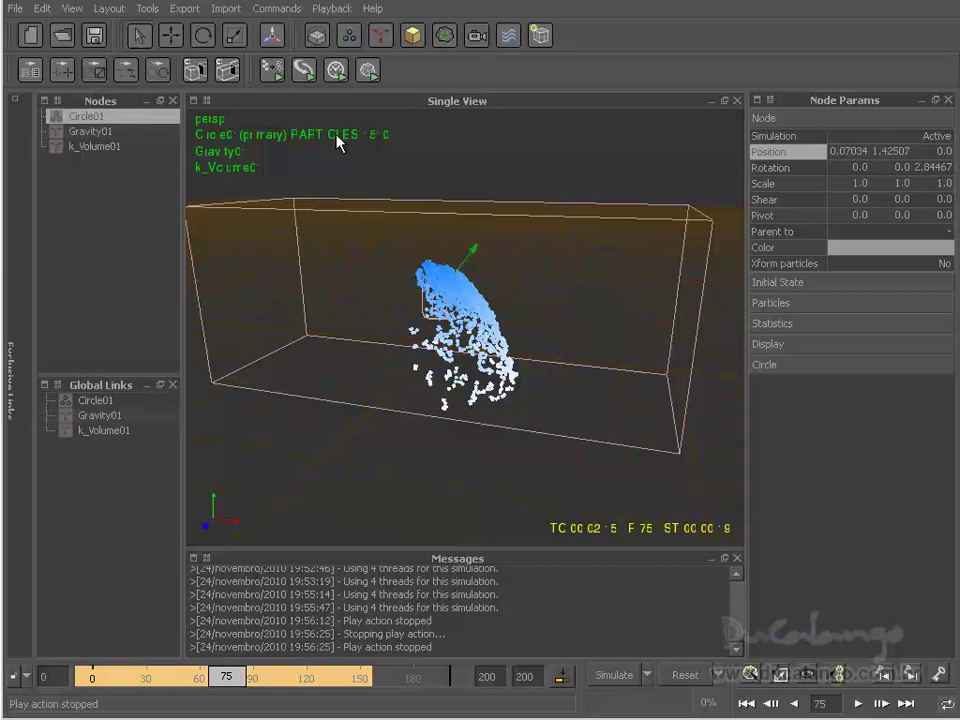
{"action": "left_click_drag", "start_coordinate": [350, 187], "coordinate": [276, 234]}
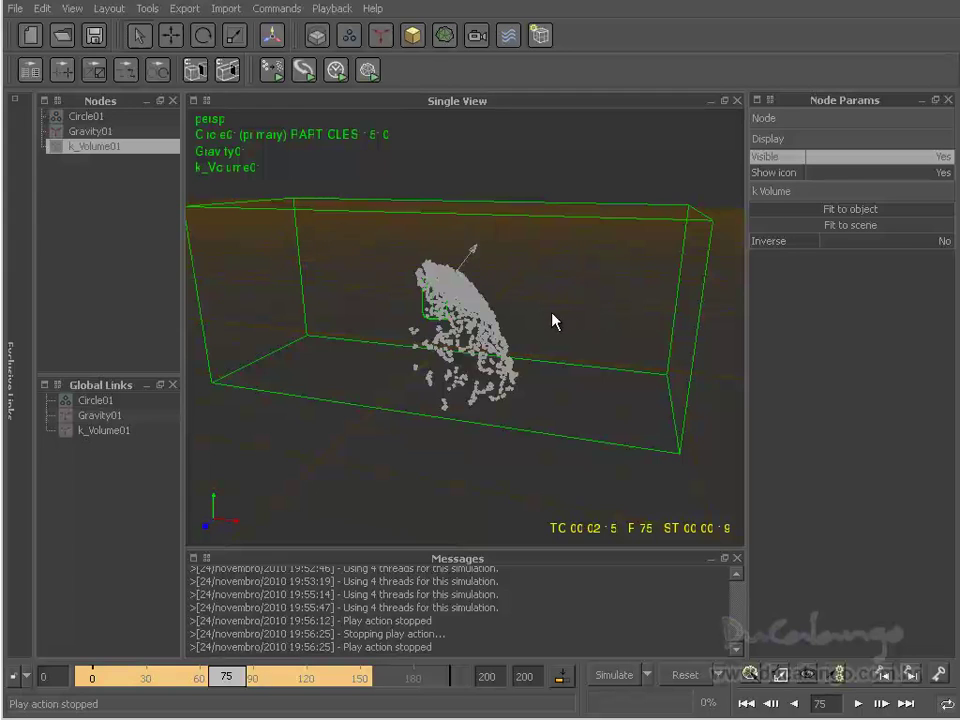
{"action": "left_click_drag", "start_coordinate": [558, 274], "coordinate": [385, 316]}
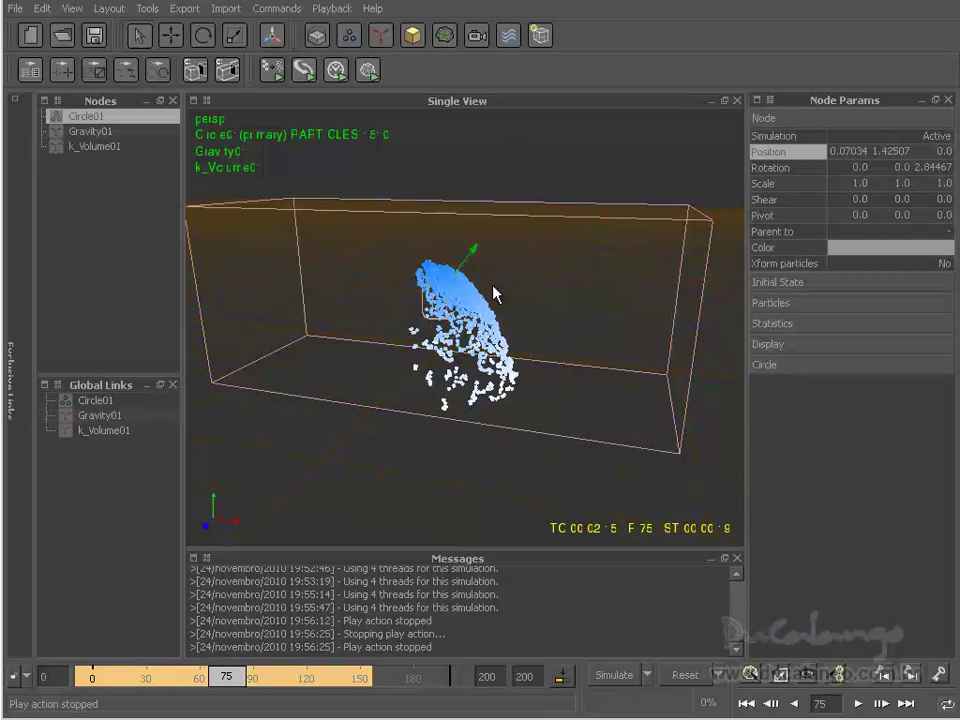
{"action": "left_click", "coordinate": [556, 276]}
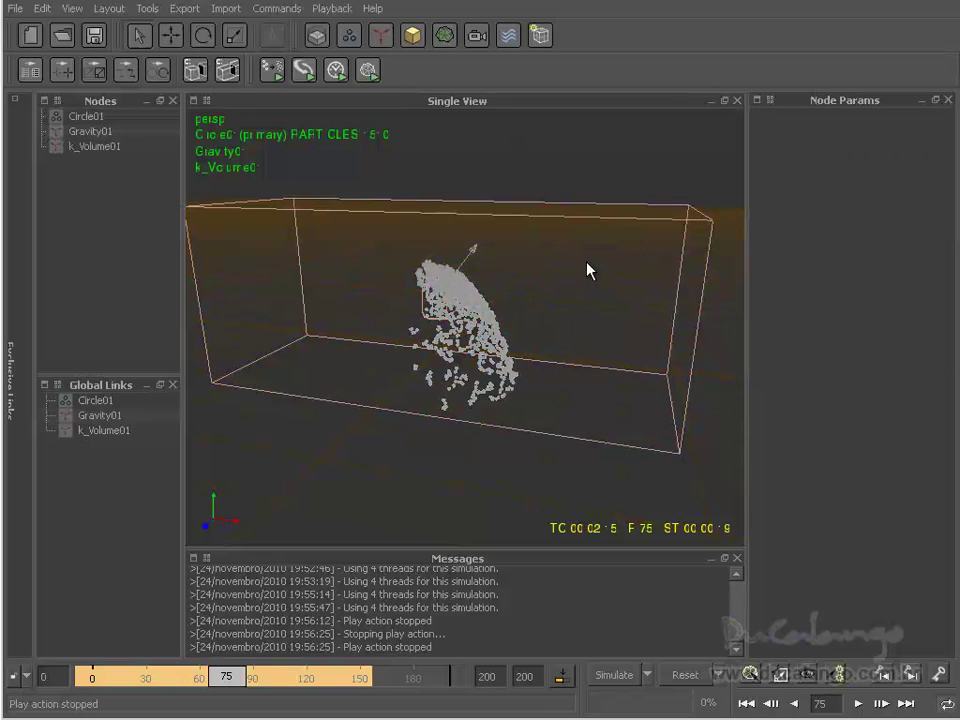
Reset the simulation data and add a Vase object to the scene.
{"action": "left_click", "coordinate": [687, 677]}
{"action": "left_click", "coordinate": [440, 409]}
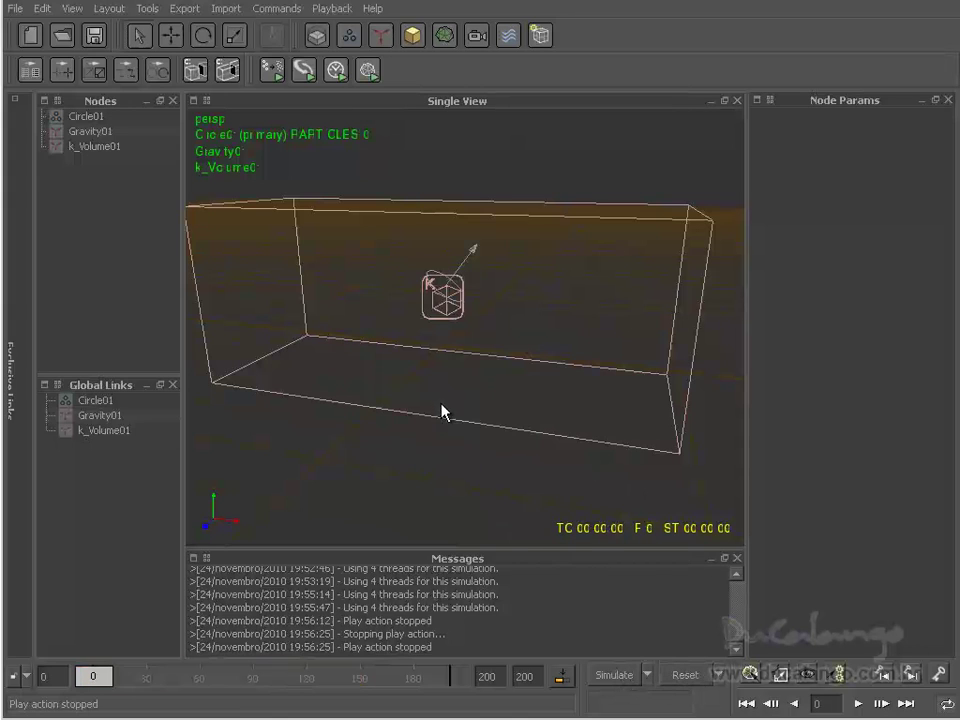
{"action": "left_click", "coordinate": [317, 36]}
{"action": "left_click", "coordinate": [414, 10]}
{"action": "left_click", "coordinate": [413, 36]}
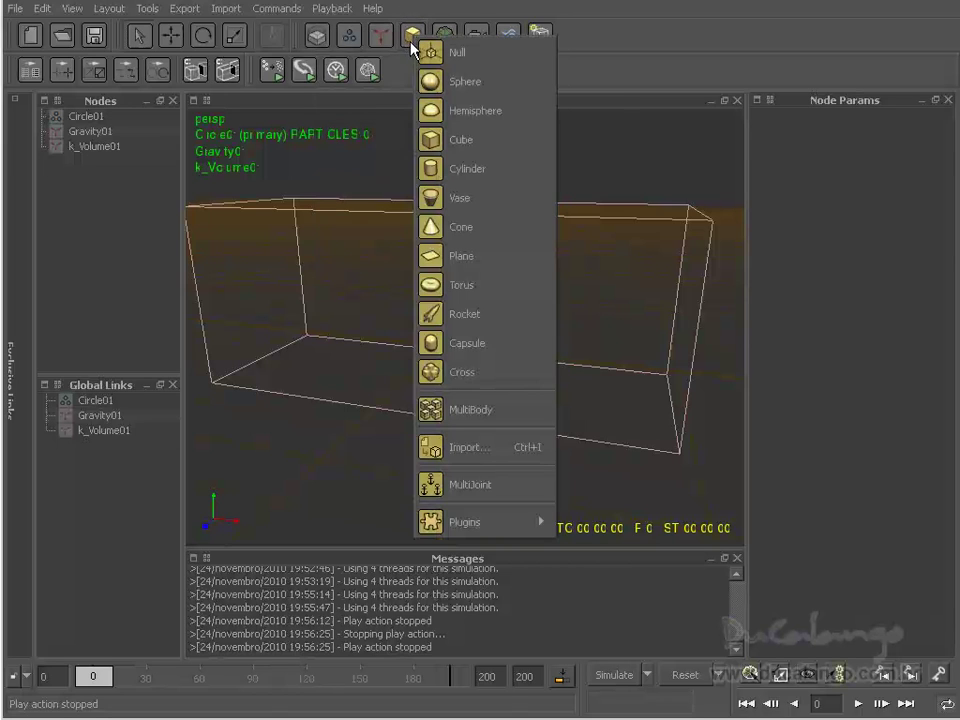
{"action": "left_click", "coordinate": [476, 207]}
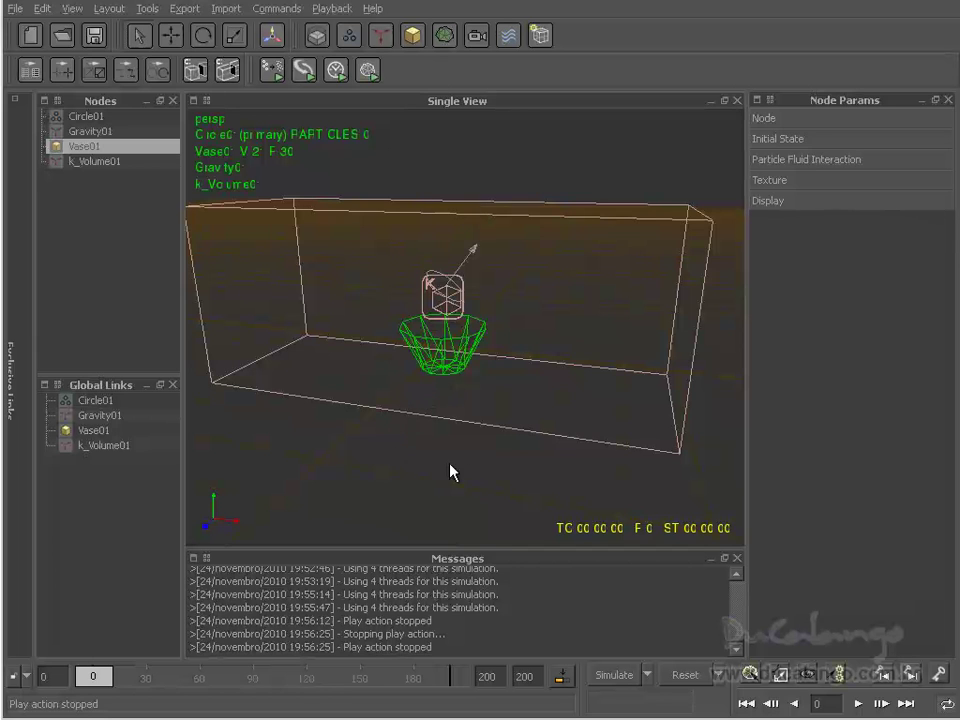
Widen the Vase to a scale of about 1.38 along X.
{"action": "left_click_drag", "start_coordinate": [450, 465], "coordinate": [274, 483], "text": "alt"}
{"action": "right_click_drag", "start_coordinate": [274, 483], "coordinate": [309, 411], "text": "alt"}
{"action": "left_click_drag", "start_coordinate": [309, 411], "coordinate": [508, 415], "text": "alt"}
{"action": "key", "text": "r"}
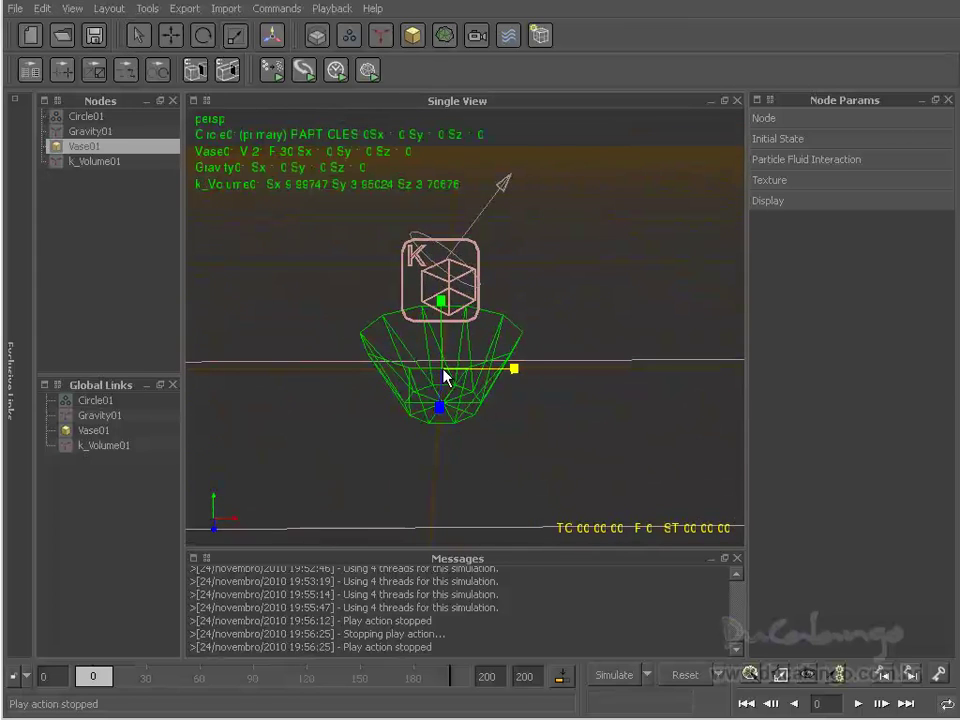
{"action": "left_click_drag", "start_coordinate": [446, 377], "coordinate": [492, 376]}
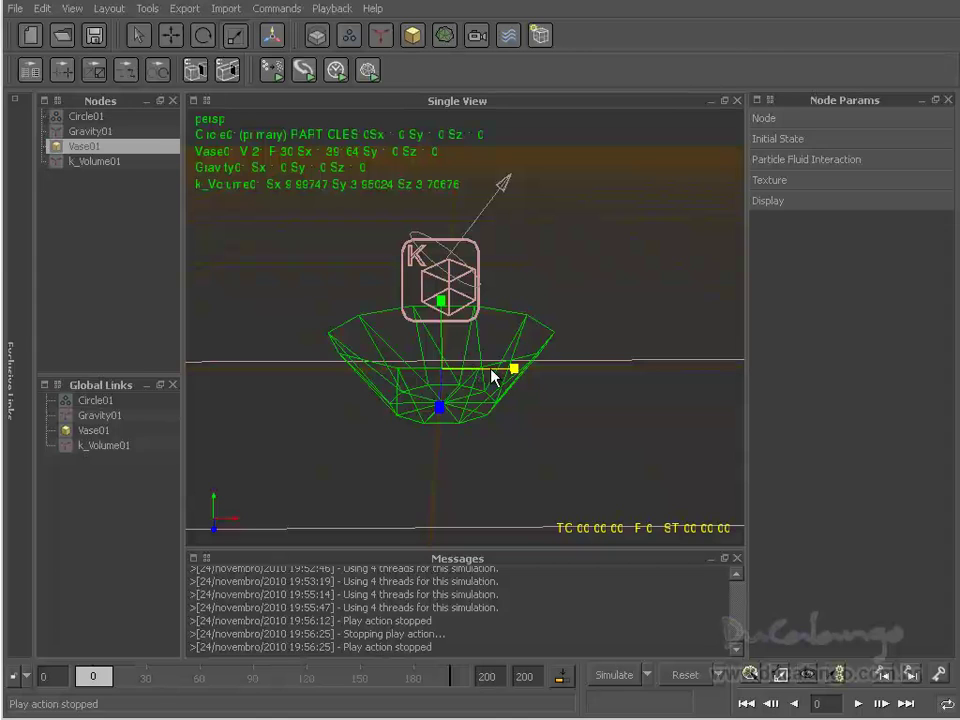
{"action": "key", "text": "ctrl+z"}
{"action": "left_click_drag", "start_coordinate": [536, 437], "coordinate": [444, 399], "text": "alt"}
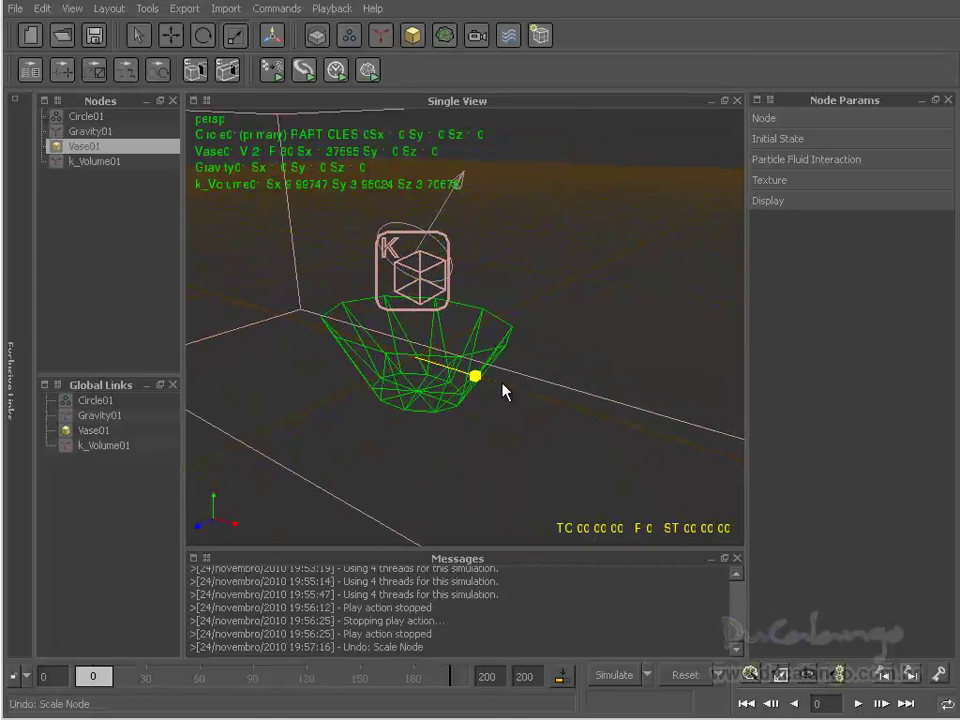
{"action": "left_click_drag", "start_coordinate": [360, 388], "coordinate": [432, 435]}
Move the Vase along X to about 1.35, beneath the path of the falling particle stream.
{"action": "key", "text": "w"}
{"action": "left_click_drag", "start_coordinate": [509, 366], "coordinate": [622, 366]}
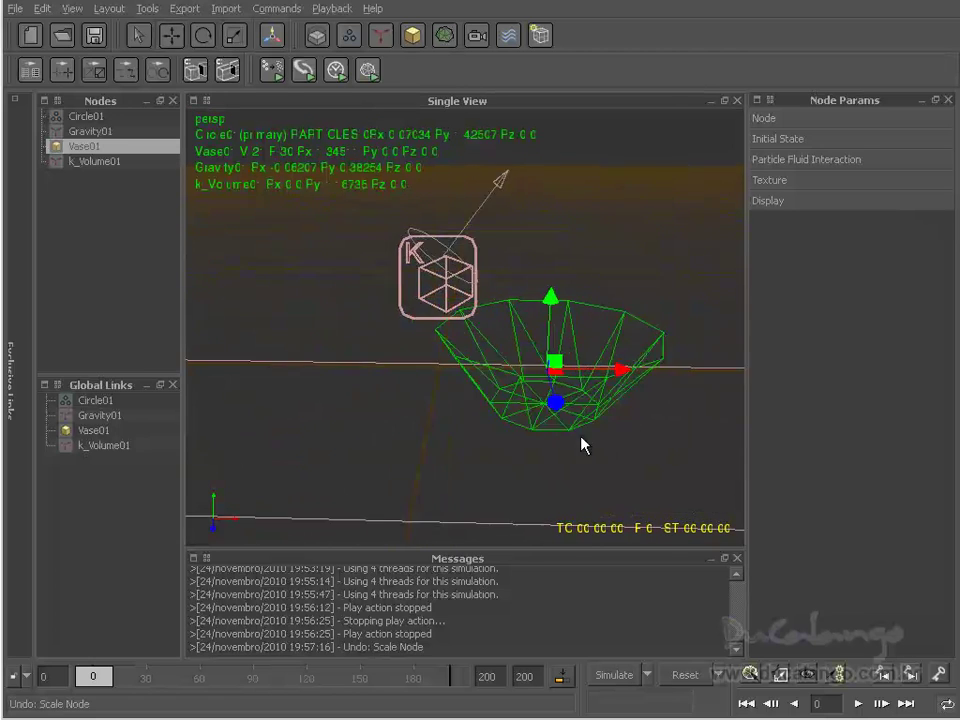
{"action": "left_click_drag", "start_coordinate": [581, 437], "coordinate": [403, 326], "text": "alt"}
{"action": "left_click_drag", "start_coordinate": [304, 427], "coordinate": [358, 446], "text": "alt"}
{"action": "right_click_drag", "start_coordinate": [358, 446], "coordinate": [341, 388], "text": "alt"}
{"action": "right_click_drag", "start_coordinate": [568, 397], "coordinate": [501, 499], "text": "alt"}
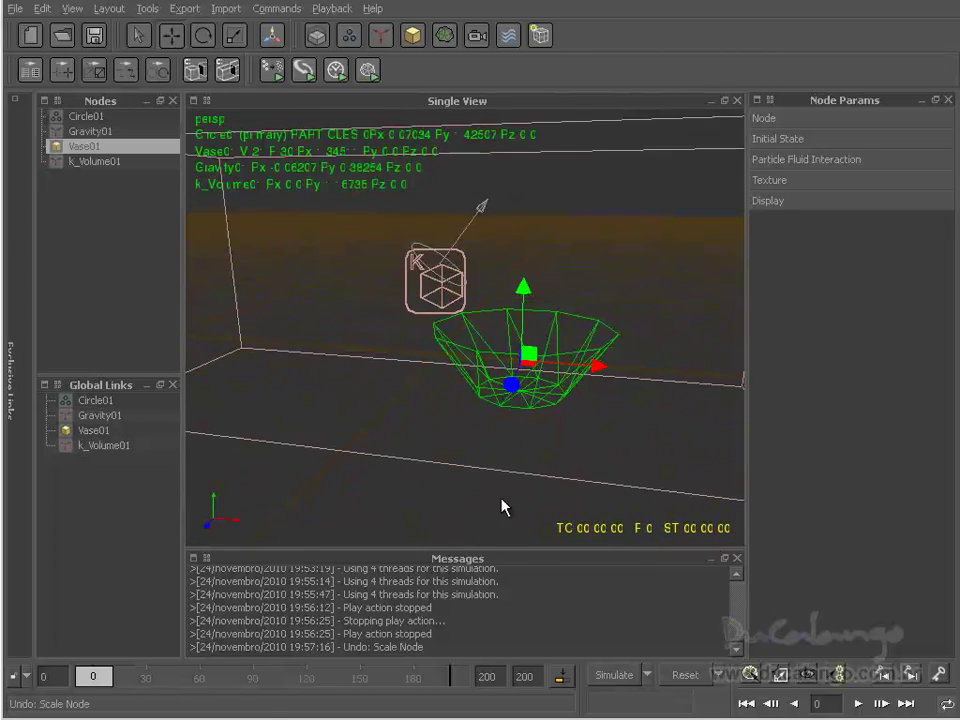
{"action": "left_click_drag", "start_coordinate": [501, 499], "coordinate": [531, 288], "text": "alt"}
Simulate the particles falling into the vase, examine the collision from several angles, and stop the simulation at frame 141.
{"action": "left_click", "coordinate": [630, 675]}
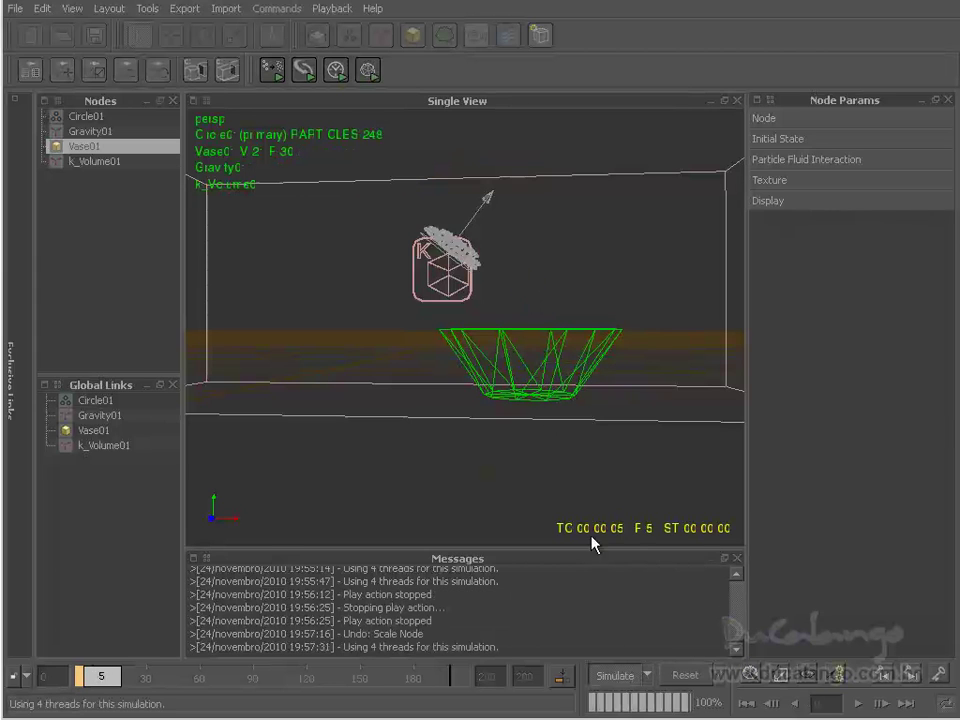
{"action": "left_click_drag", "start_coordinate": [531, 423], "coordinate": [494, 466], "text": "alt"}
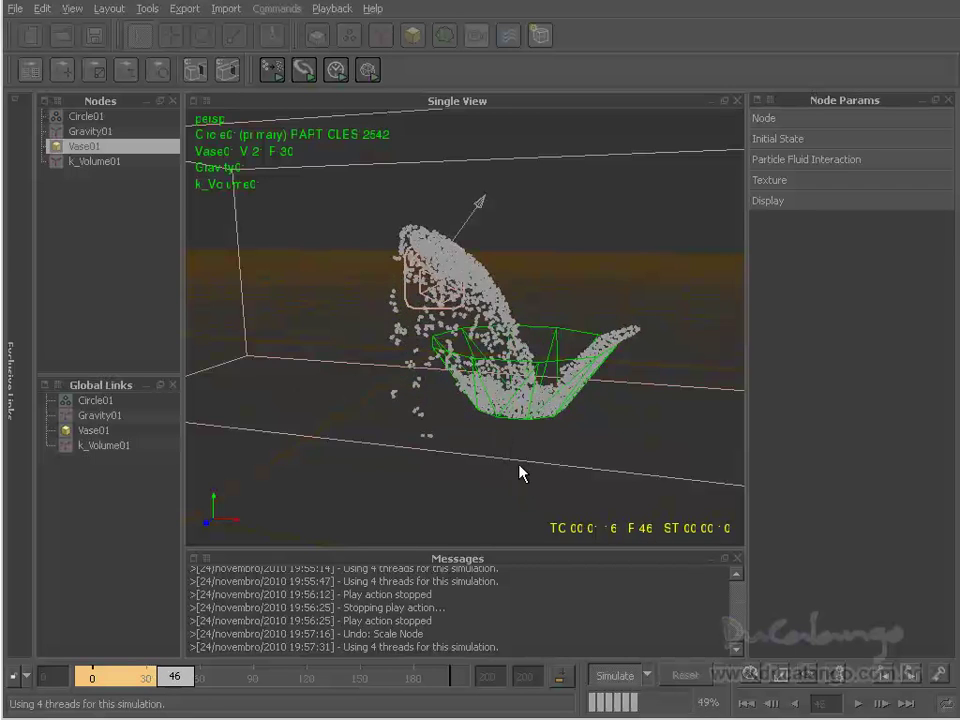
{"action": "left_click_drag", "start_coordinate": [519, 465], "coordinate": [582, 386], "text": "alt"}
{"action": "left_click", "coordinate": [676, 310]}
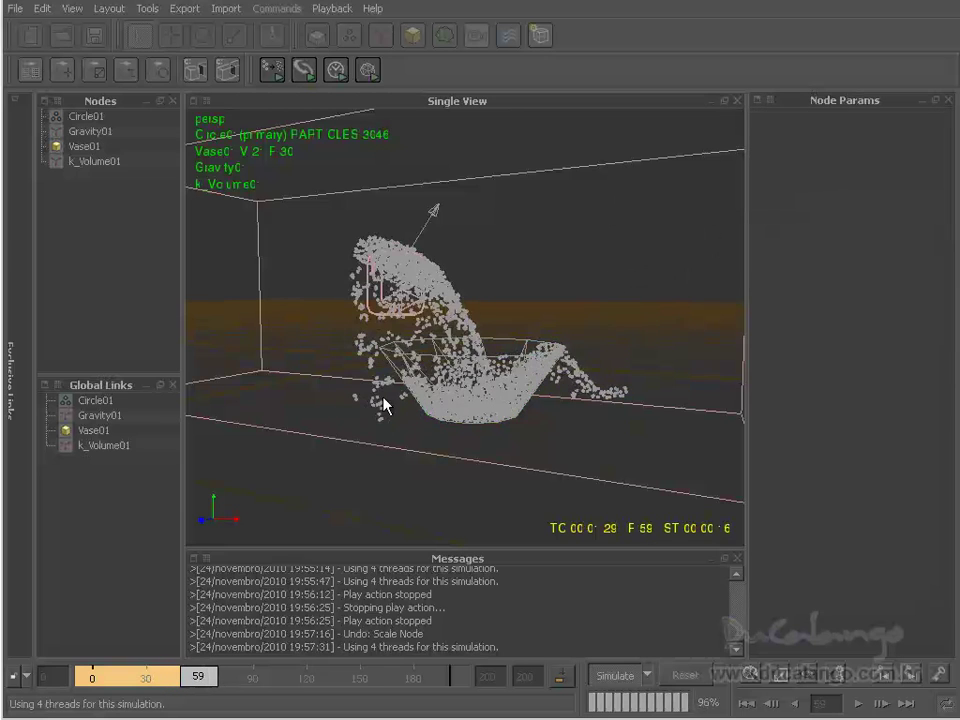
{"action": "right_click_drag", "start_coordinate": [521, 403], "coordinate": [478, 467], "text": "alt"}
{"action": "left_click_drag", "start_coordinate": [478, 467], "coordinate": [515, 448], "text": "alt"}
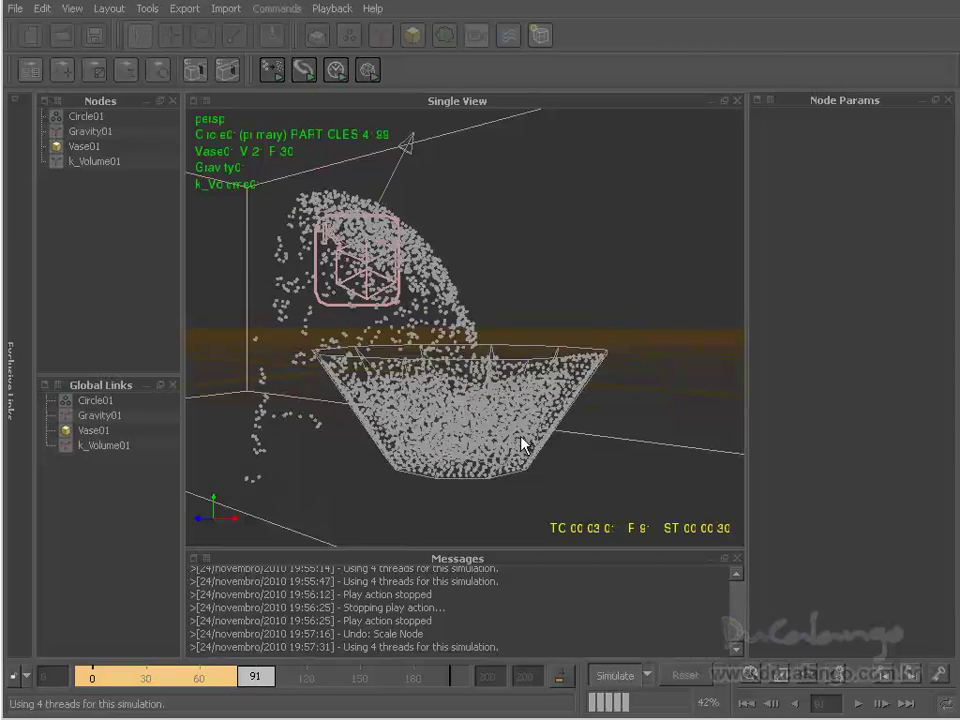
{"action": "left_click_drag", "start_coordinate": [523, 446], "coordinate": [427, 360], "text": "alt"}
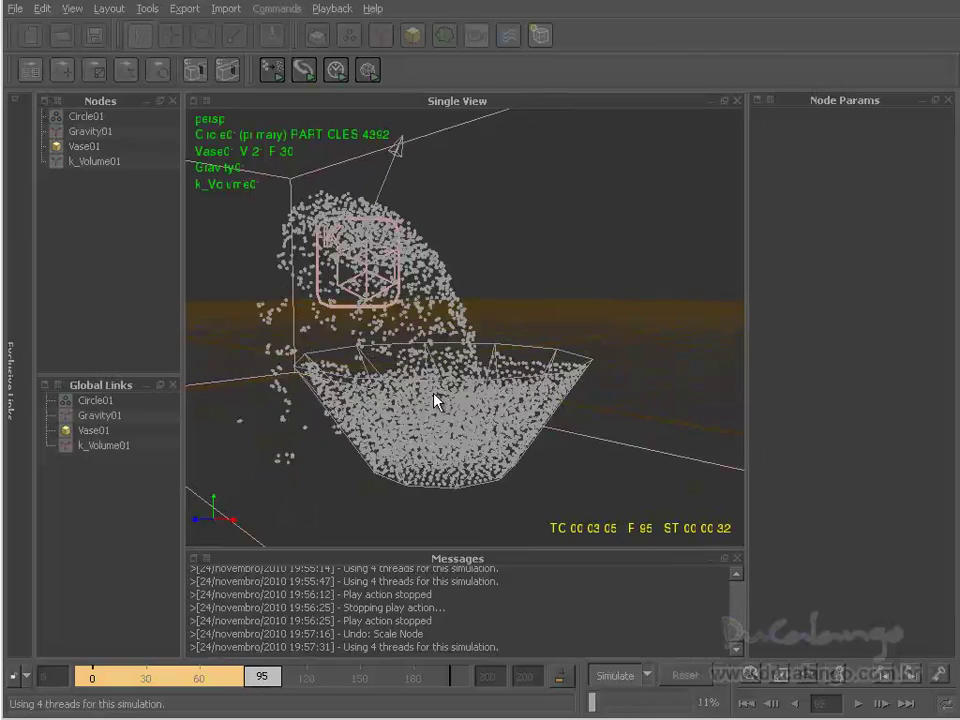
{"action": "middle_click_drag", "start_coordinate": [435, 400], "coordinate": [489, 384], "text": "alt"}
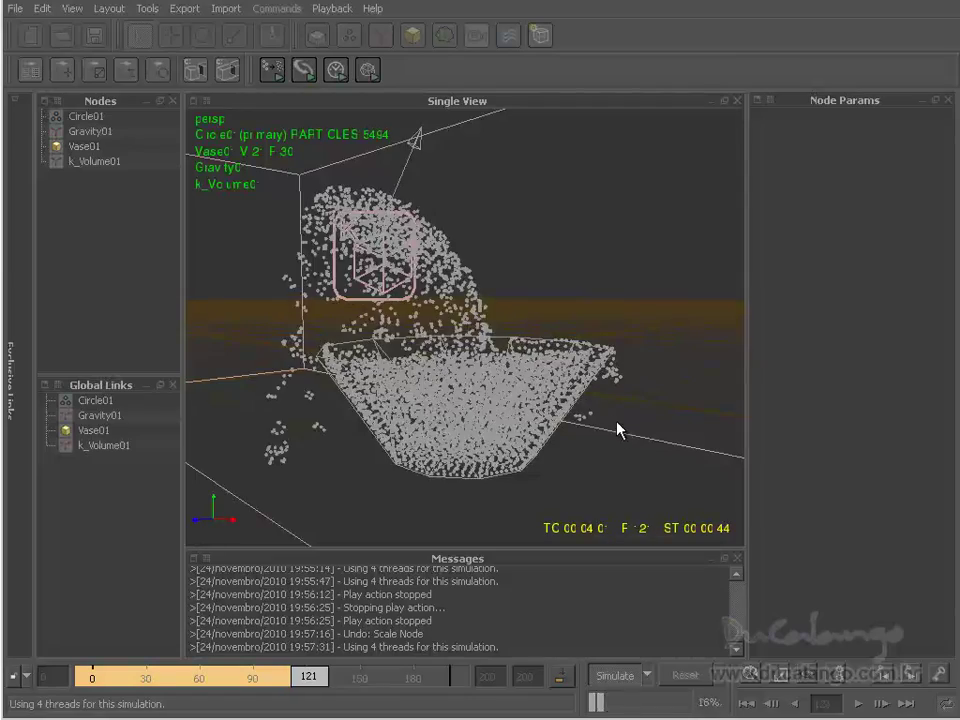
{"action": "left_click_drag", "start_coordinate": [614, 447], "coordinate": [534, 440], "text": "alt"}
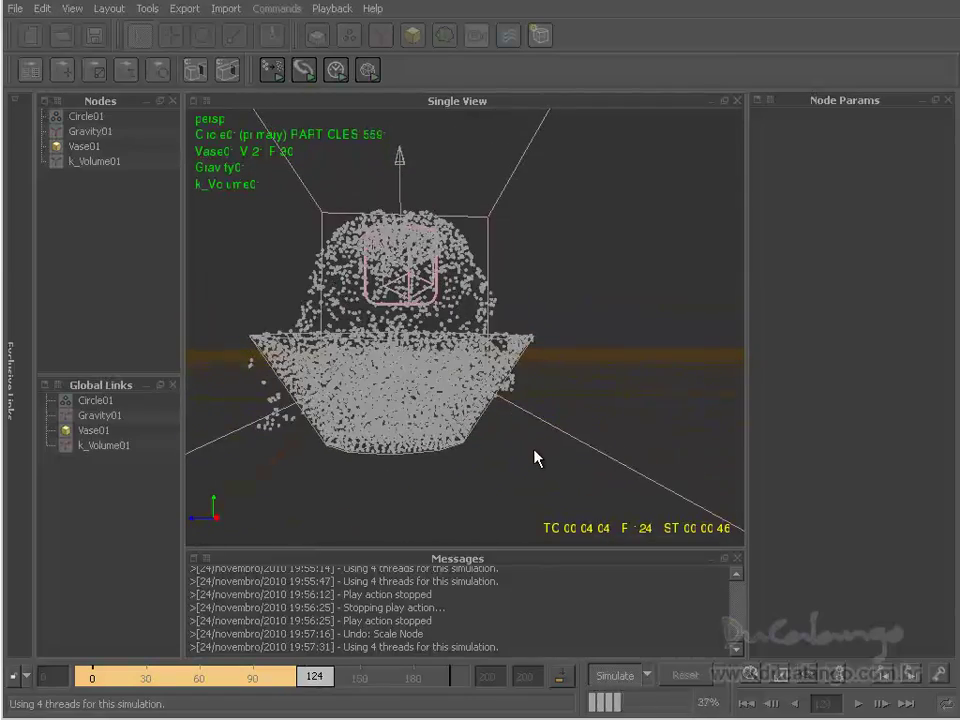
{"action": "left_click_drag", "start_coordinate": [291, 439], "coordinate": [333, 455], "text": "alt"}
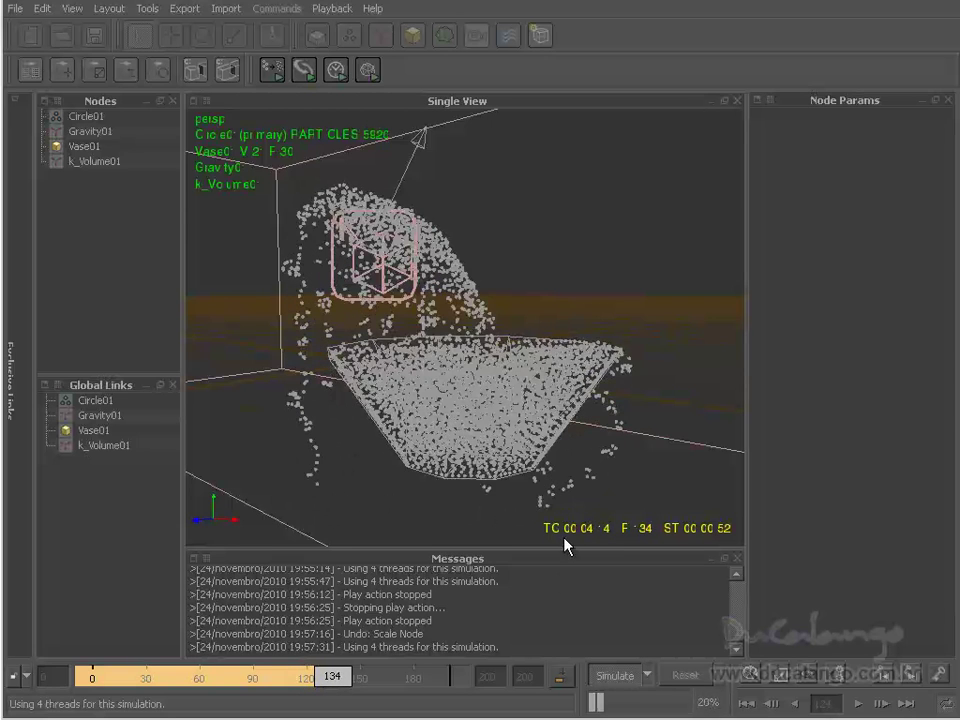
{"action": "left_click", "coordinate": [614, 682]}
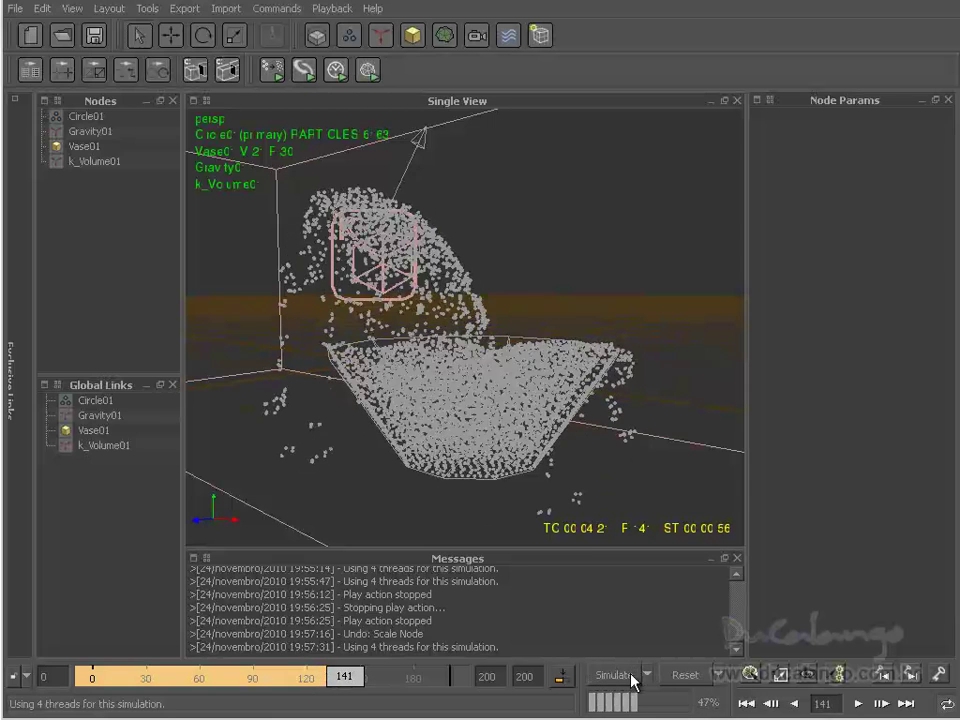
Play back the simulated frames from the start, stop at frame 36, and examine how the particles fill the vase.
{"action": "left_click", "coordinate": [750, 706]}
{"action": "left_click", "coordinate": [858, 704]}
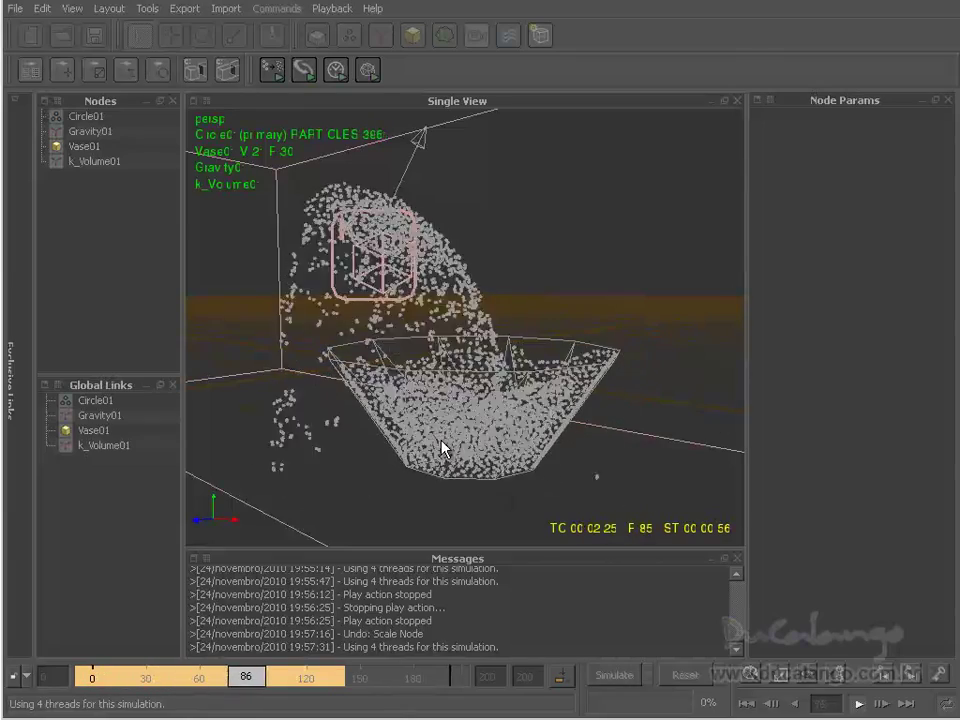
{"action": "left_click", "coordinate": [857, 703]}
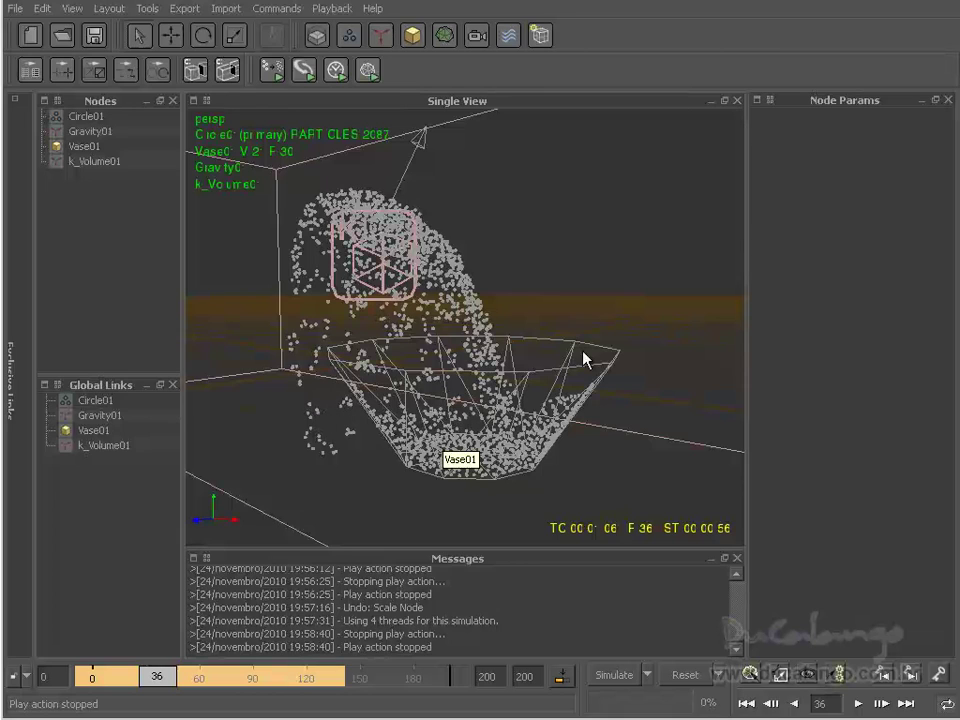
{"action": "left_click_drag", "start_coordinate": [330, 432], "coordinate": [330, 452], "text": "alt"}
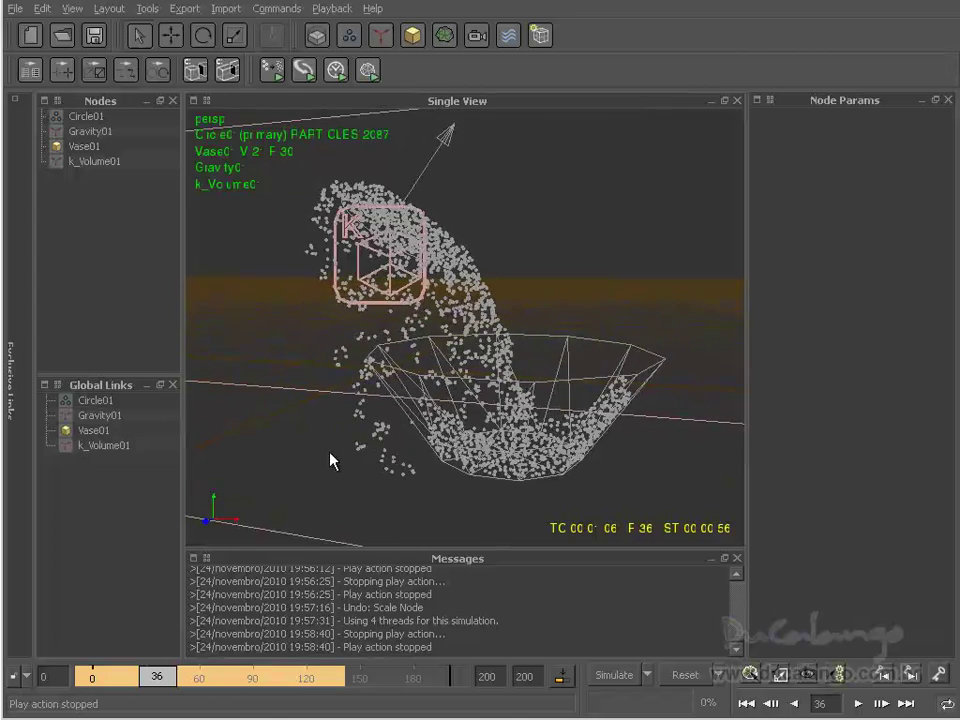
{"action": "right_click_drag", "start_coordinate": [330, 452], "coordinate": [457, 366], "text": "alt"}
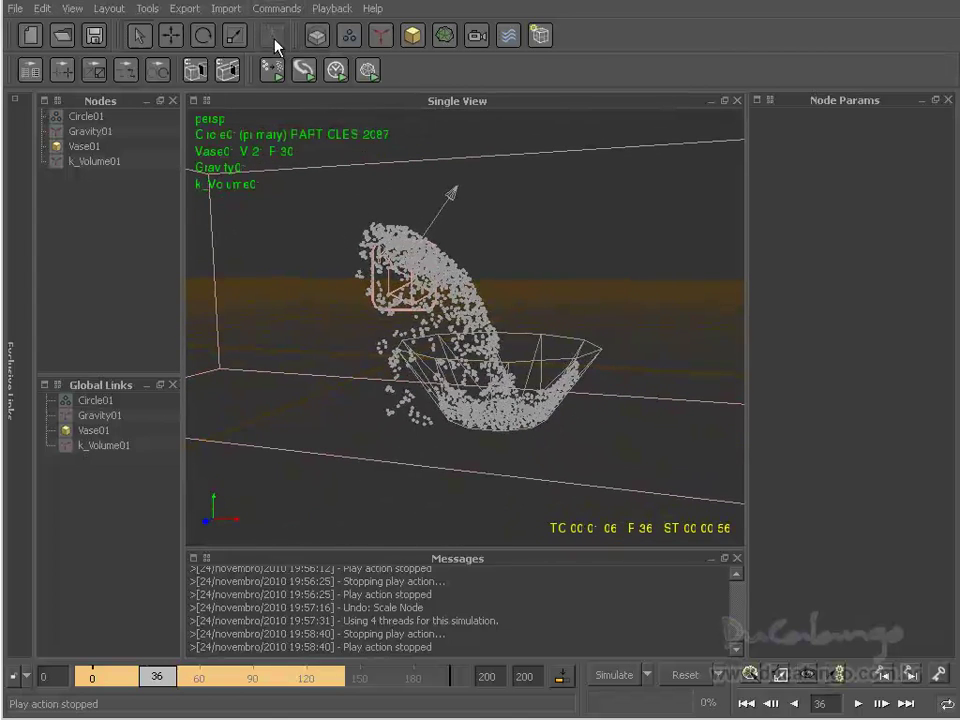
Reset the simulation data and add a k Age daemon, placed at about -1.46 along X beside the vase.
{"action": "left_click", "coordinate": [686, 675]}
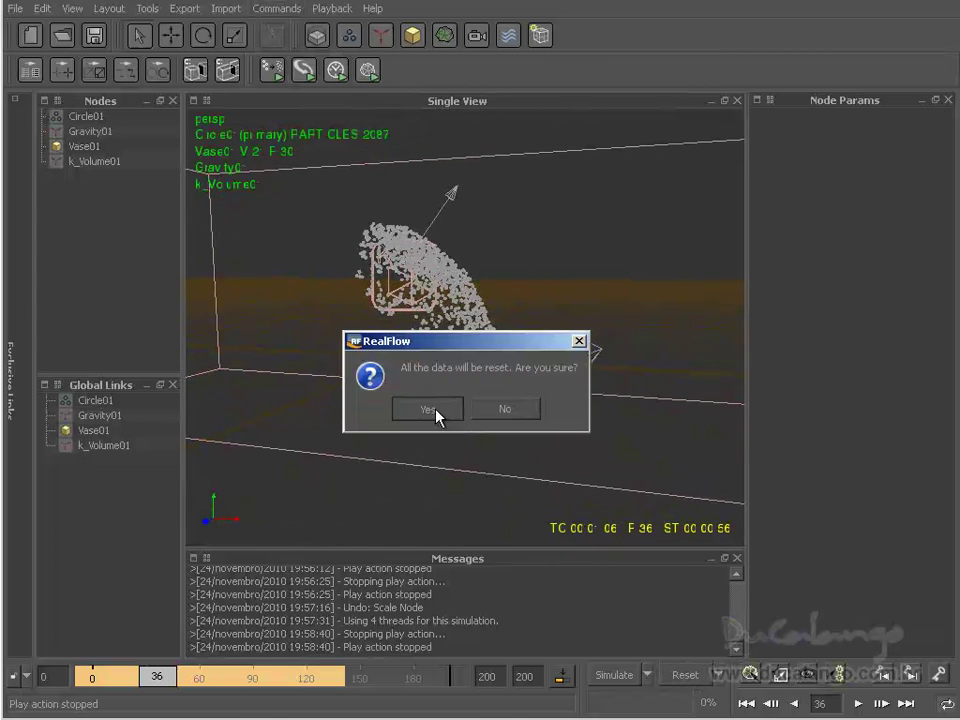
{"action": "left_click", "coordinate": [437, 416]}
{"action": "left_click", "coordinate": [380, 40]}
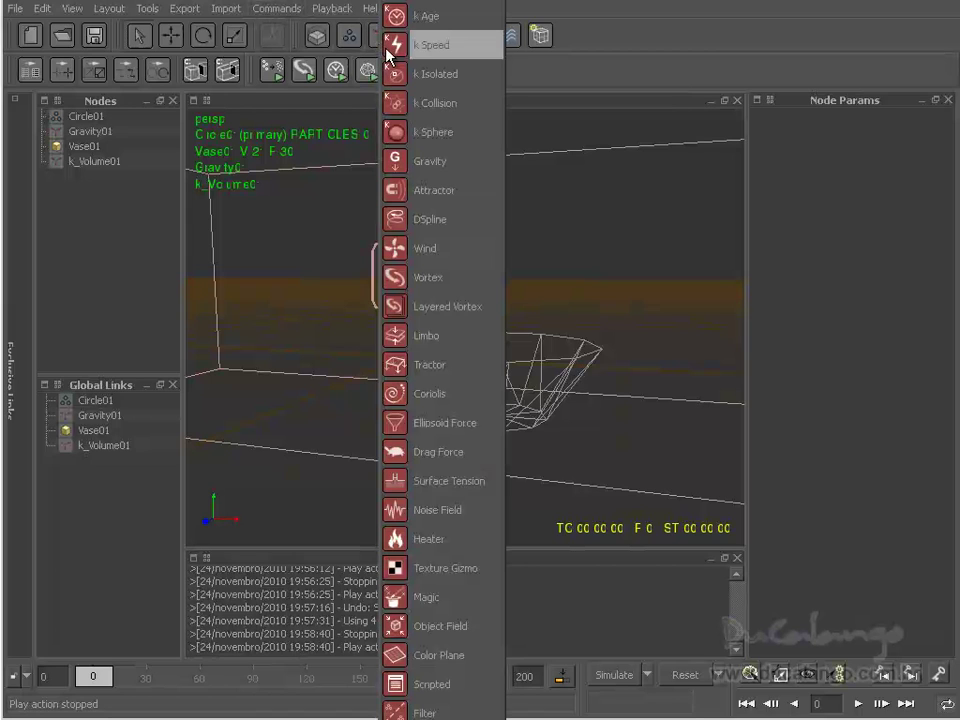
{"action": "left_click", "coordinate": [420, 17]}
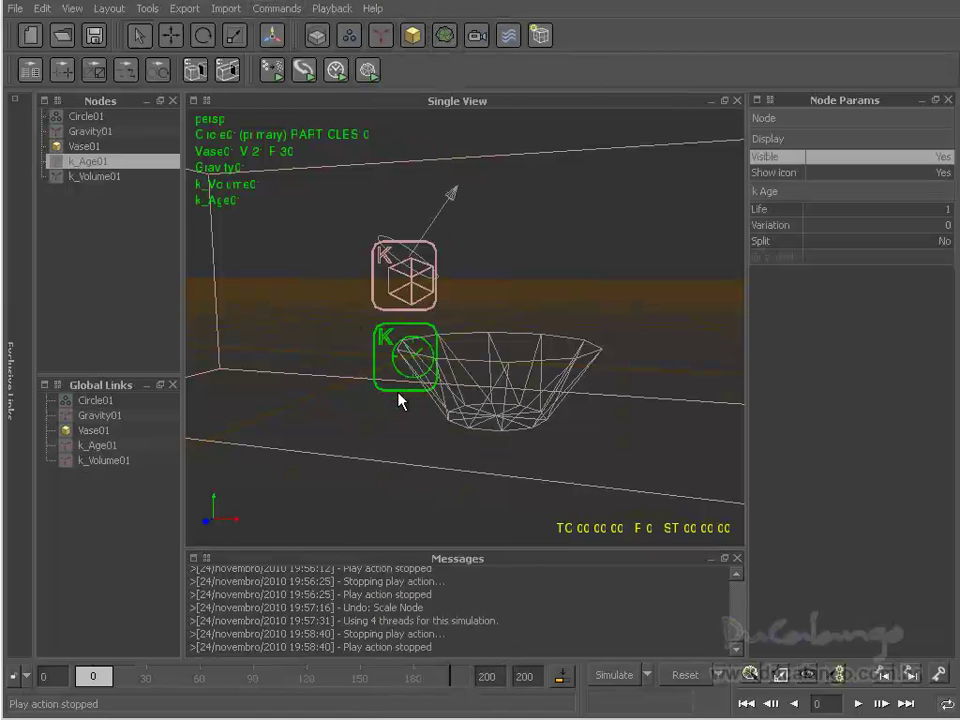
{"action": "key", "text": "w"}
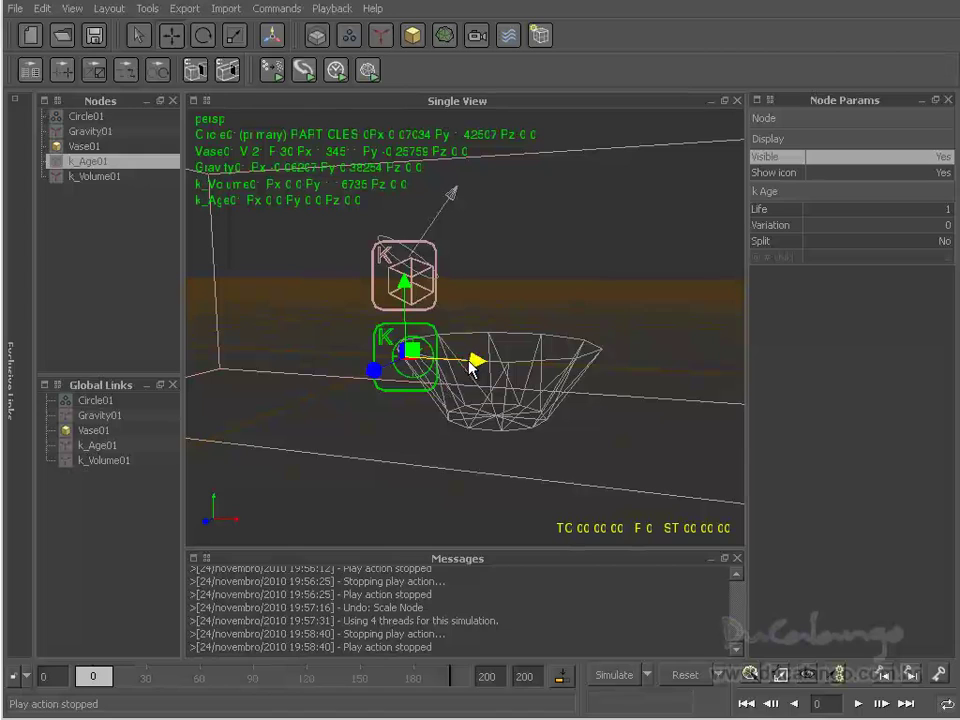
{"action": "left_click_drag", "start_coordinate": [476, 361], "coordinate": [376, 366]}
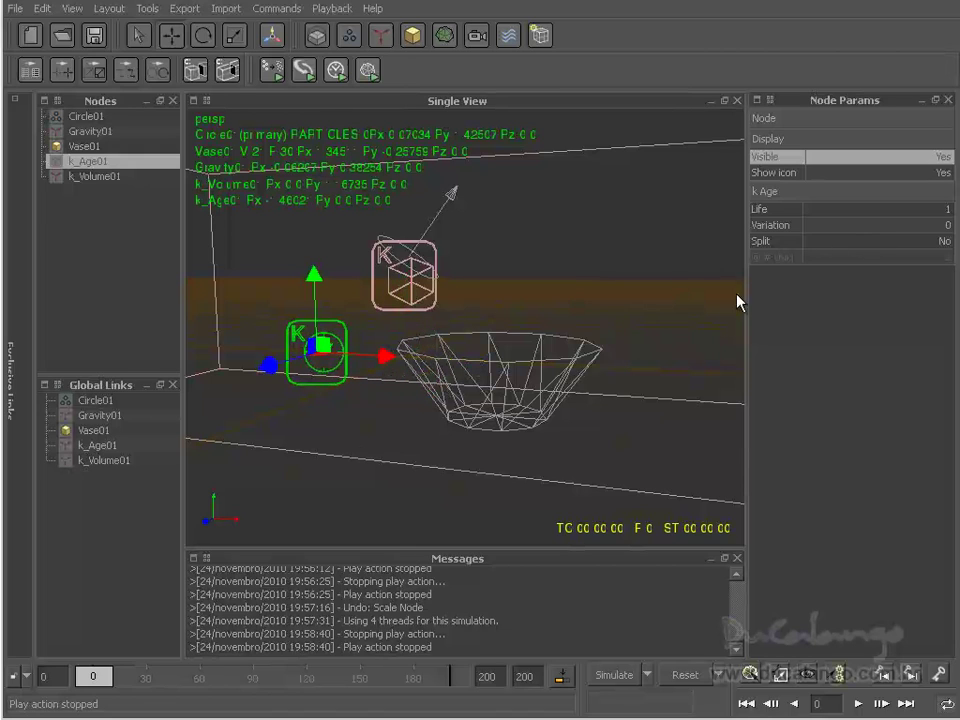
Simulate the scene with the k Age life of 1 and stop at frame 195.
{"action": "left_click", "coordinate": [619, 679]}
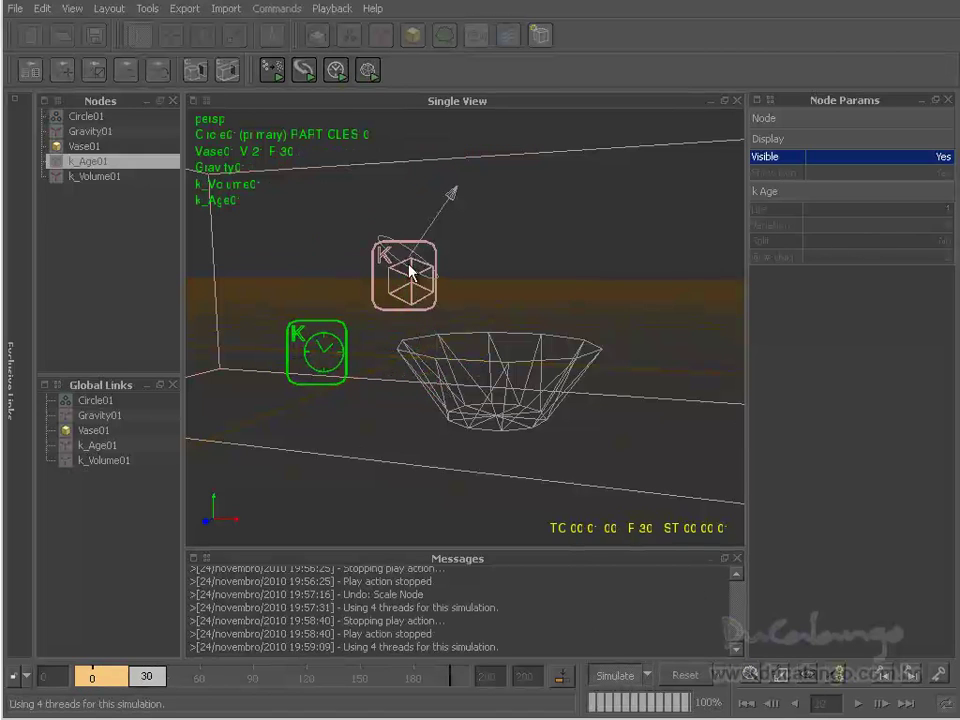
{"action": "left_click_drag", "start_coordinate": [458, 393], "coordinate": [438, 390], "text": "alt"}
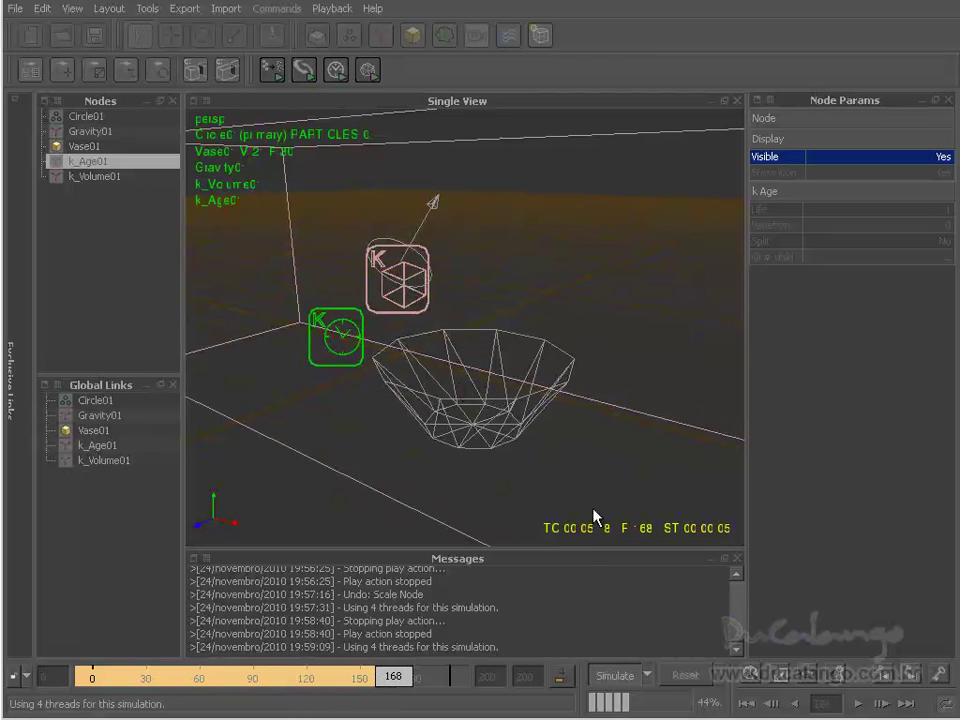
{"action": "left_click", "coordinate": [615, 677]}
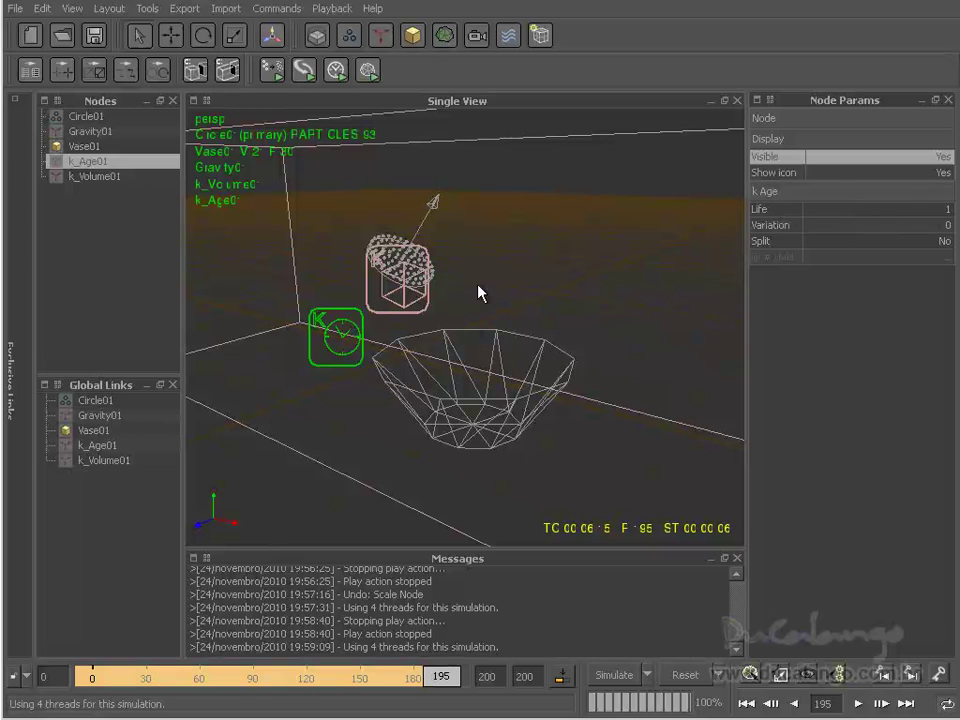
Reset the simulation data and set the k Age daemon's Life to 30.
{"action": "left_click", "coordinate": [694, 677]}
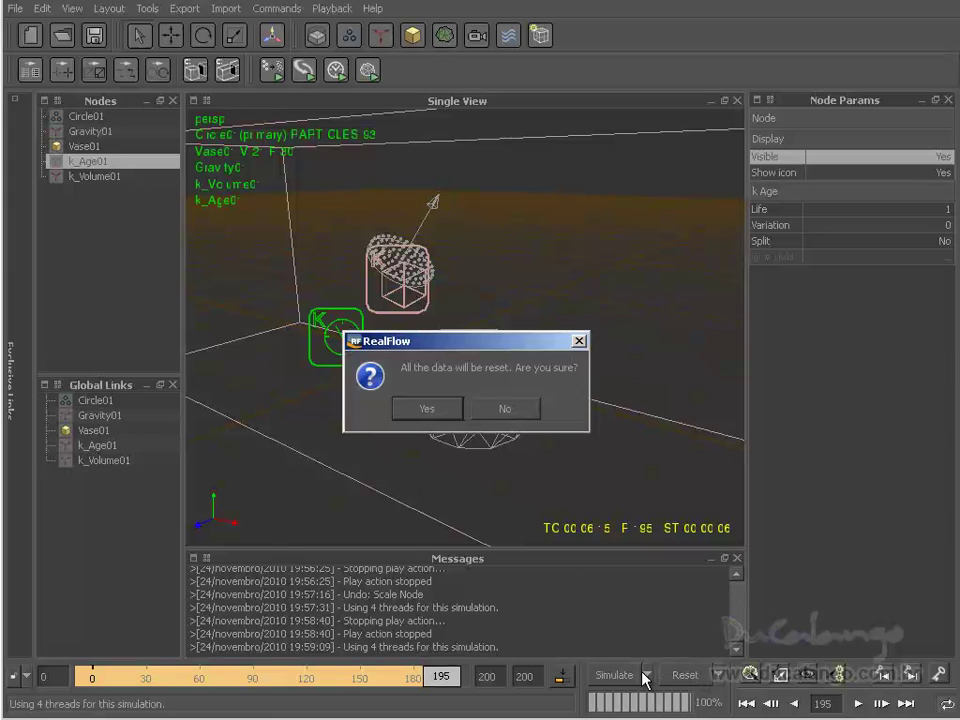
{"action": "left_click", "coordinate": [425, 409]}
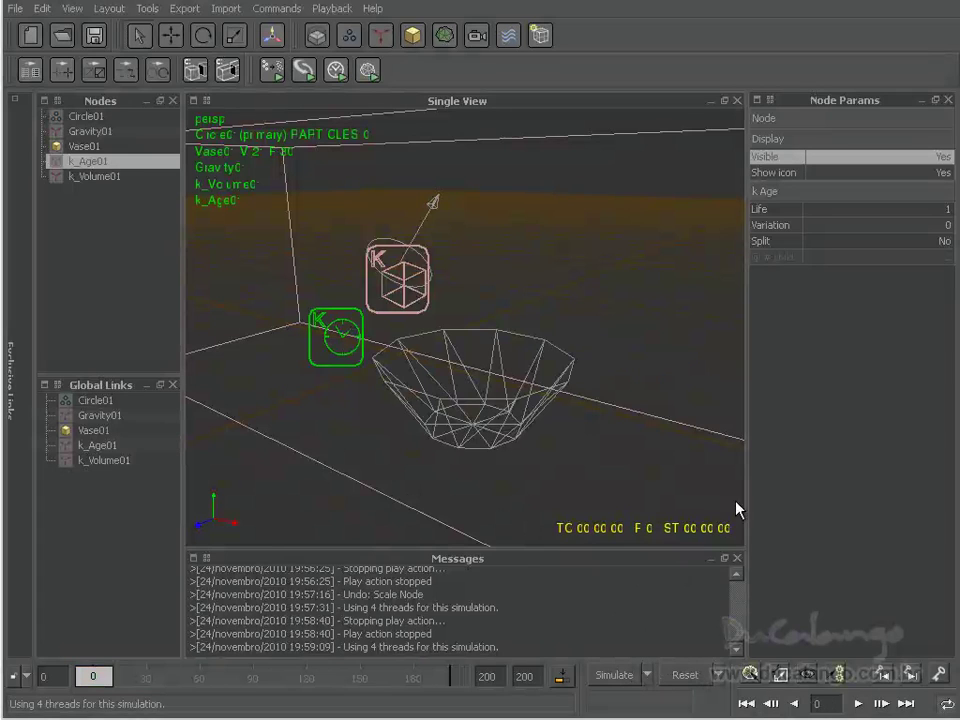
{"action": "double_click", "coordinate": [915, 208]}
{"action": "type", "text": "30"}
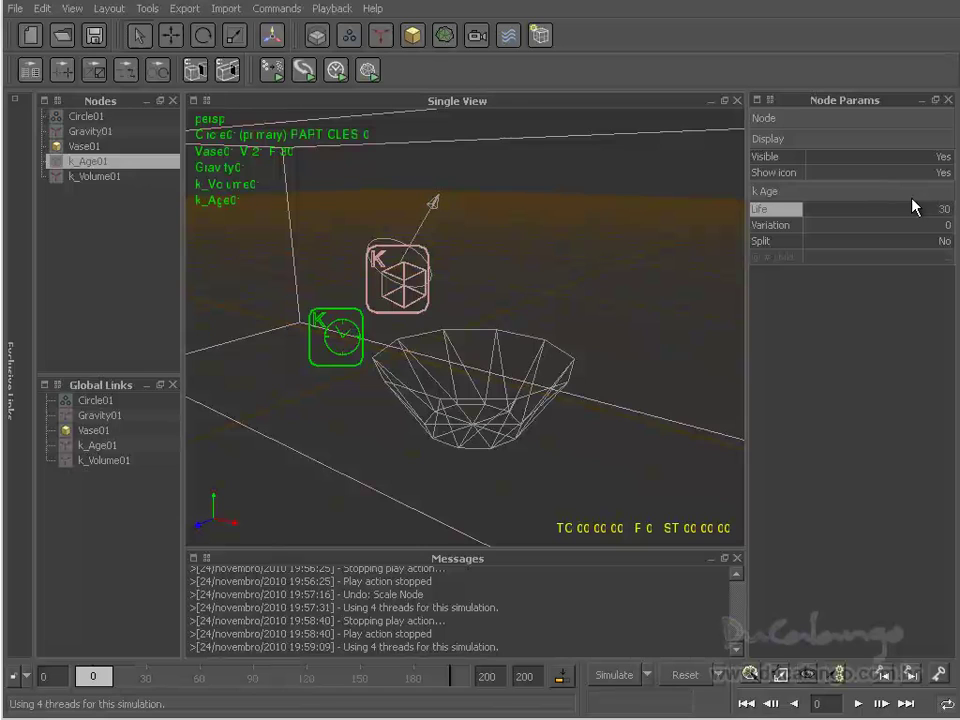
Simulate the particles with the k Age life of 30, view them around the vase, and stop the simulation after frame 109.
{"action": "left_click", "coordinate": [604, 677]}
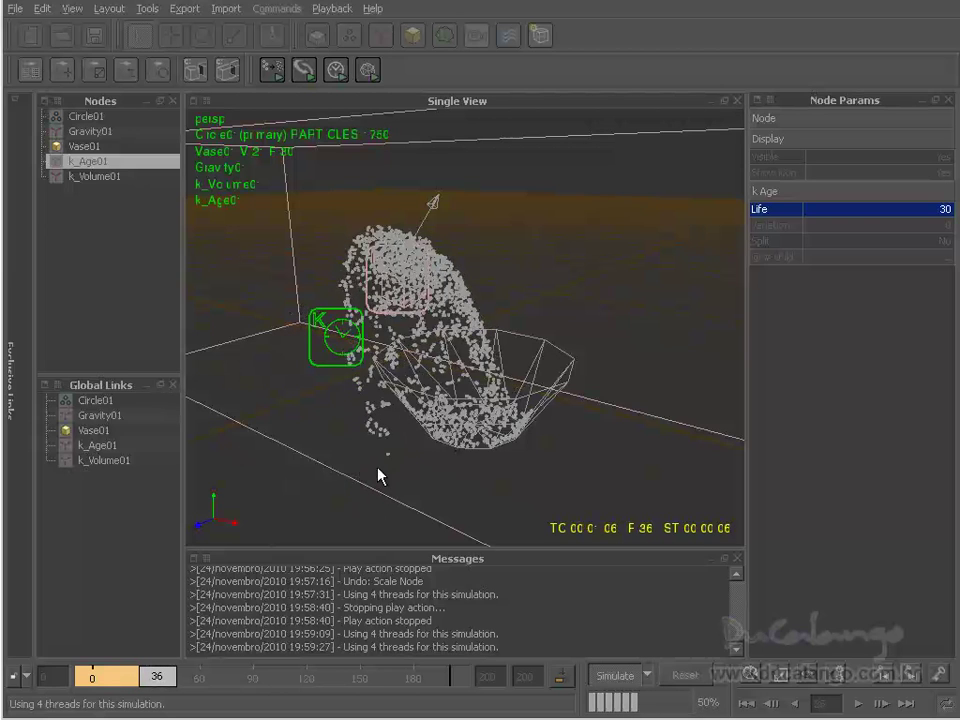
{"action": "left_click_drag", "start_coordinate": [381, 473], "coordinate": [406, 450], "text": "alt"}
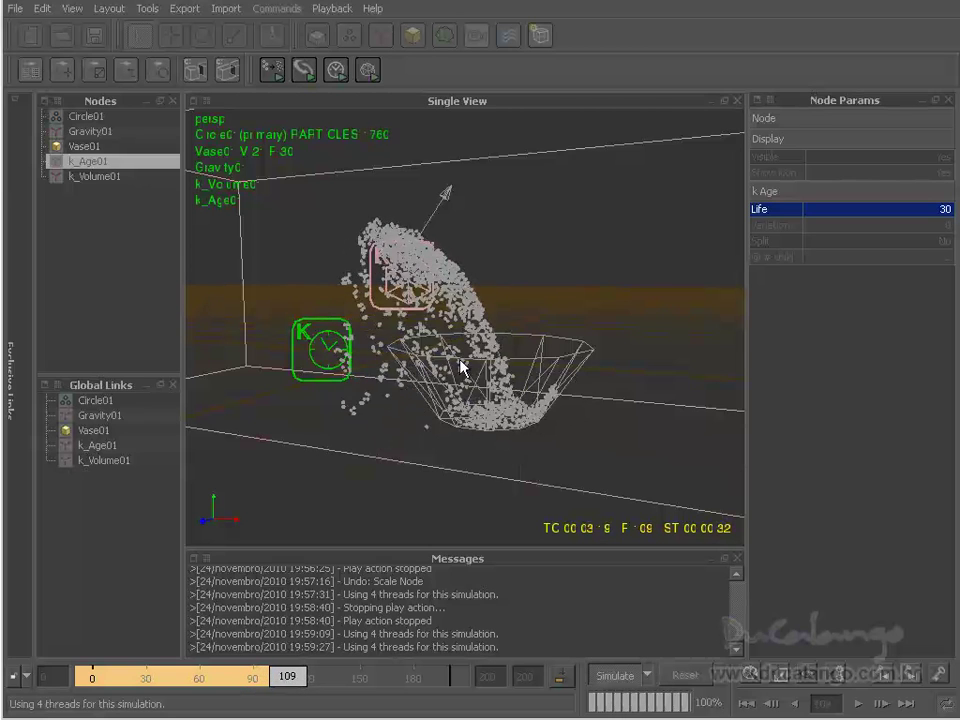
{"action": "left_click", "coordinate": [619, 684]}
Play back the k Age simulation from frame 0, stop at frame 8, and examine the particles at the emitter.
{"action": "left_click", "coordinate": [764, 704]}
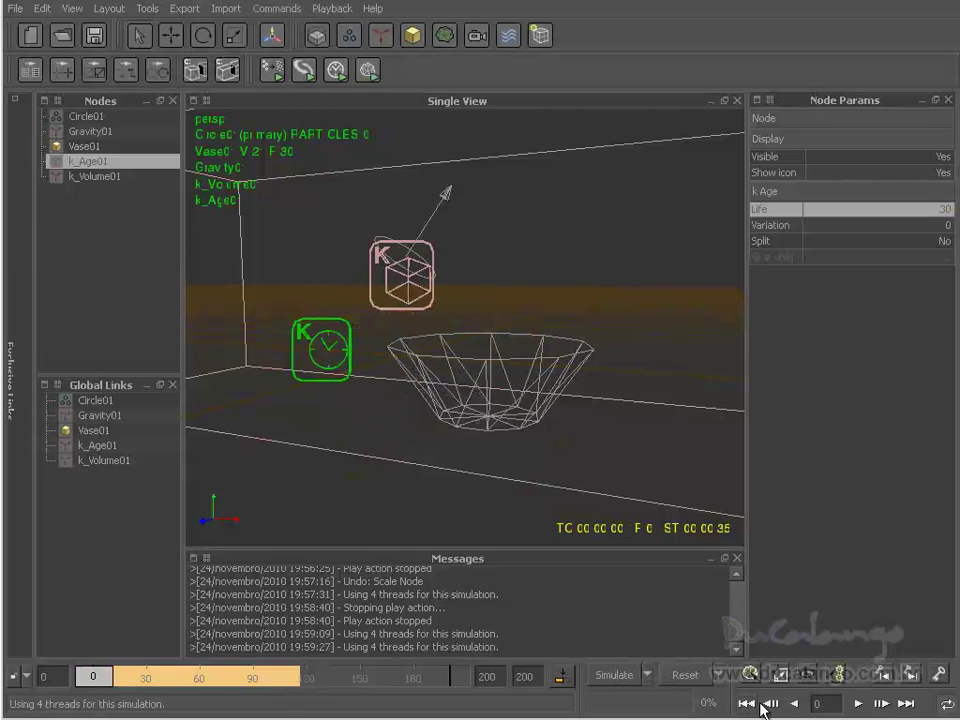
{"action": "left_click", "coordinate": [858, 704]}
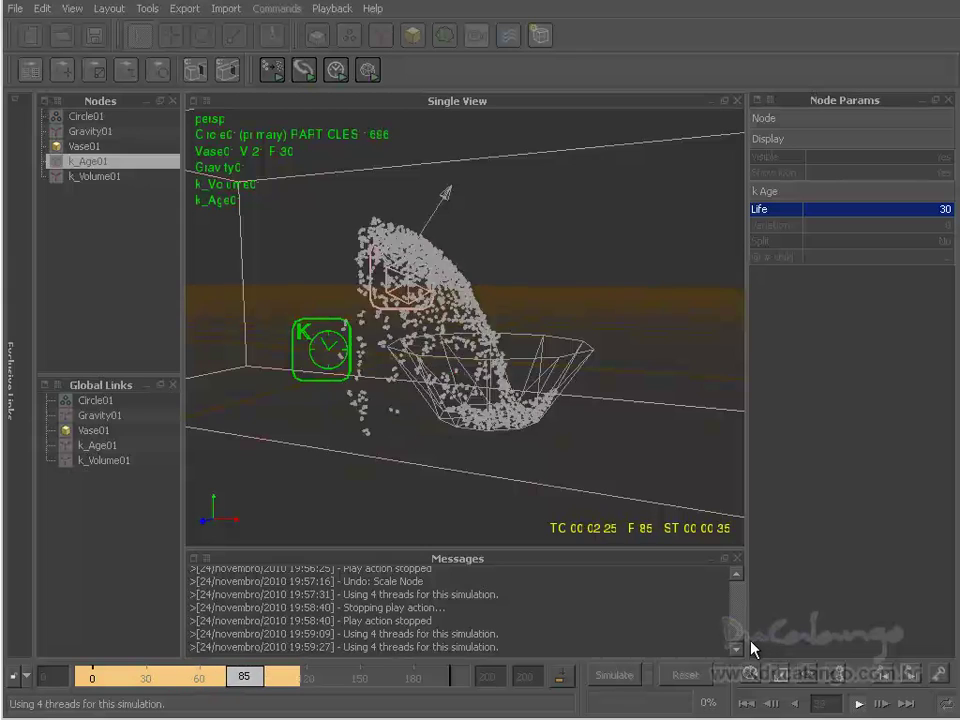
{"action": "left_click", "coordinate": [858, 704]}
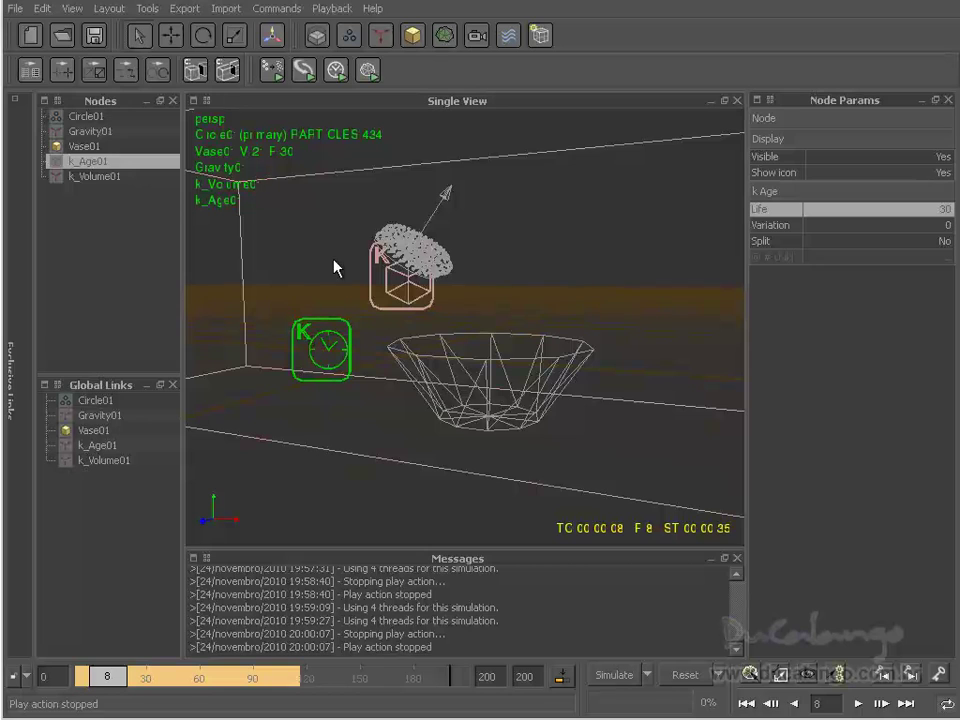
{"action": "left_click_drag", "start_coordinate": [503, 291], "coordinate": [478, 311], "text": "alt"}
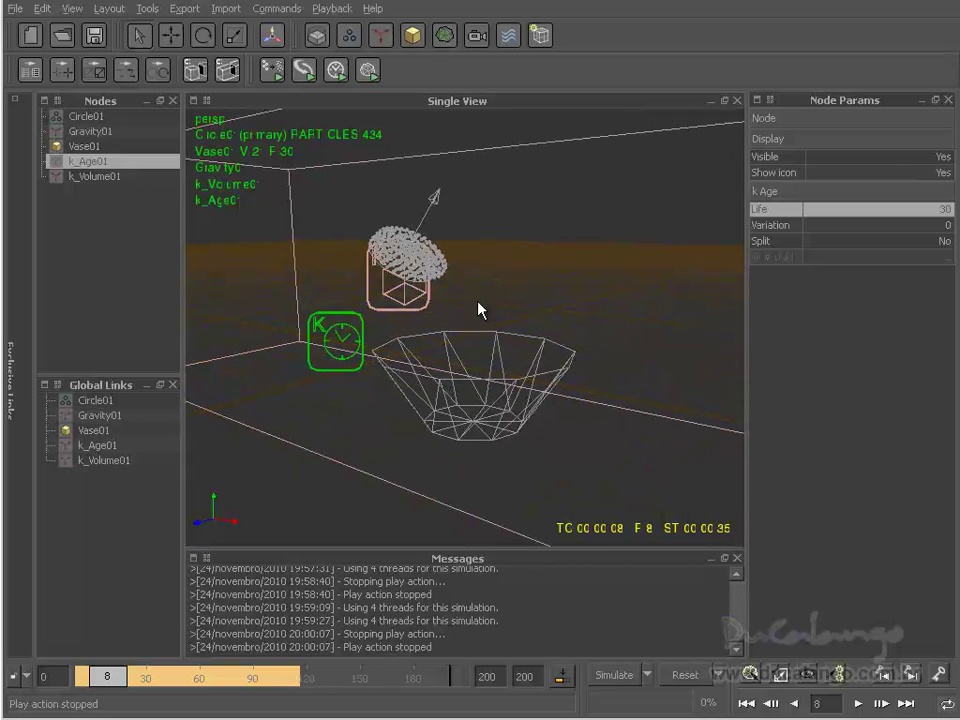
{"action": "left_click", "coordinate": [381, 36]}
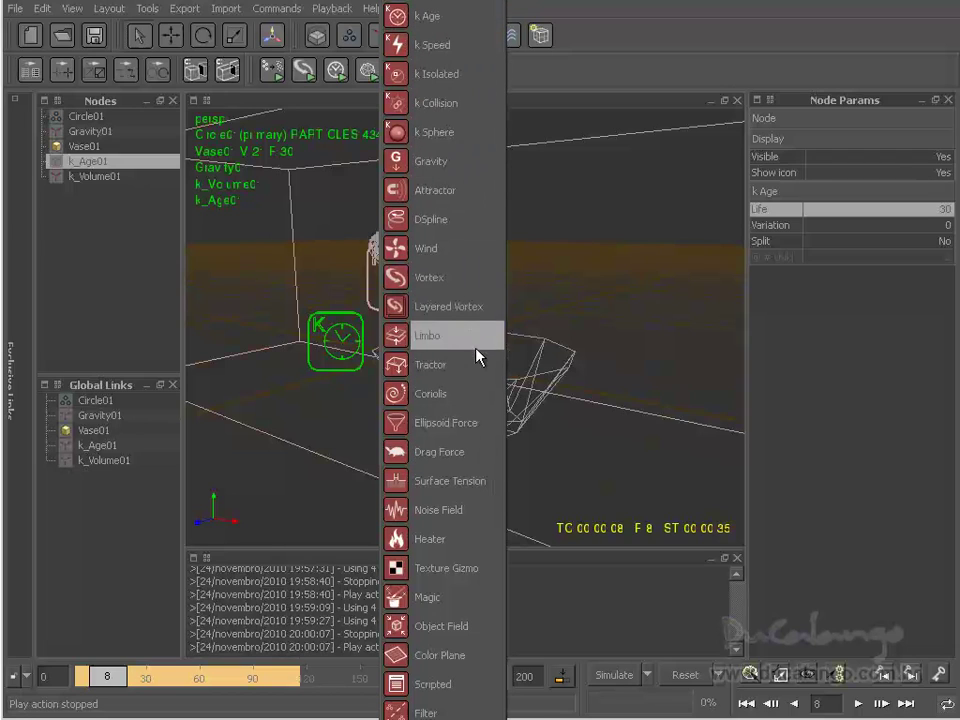
{"action": "left_click", "coordinate": [595, 258]}
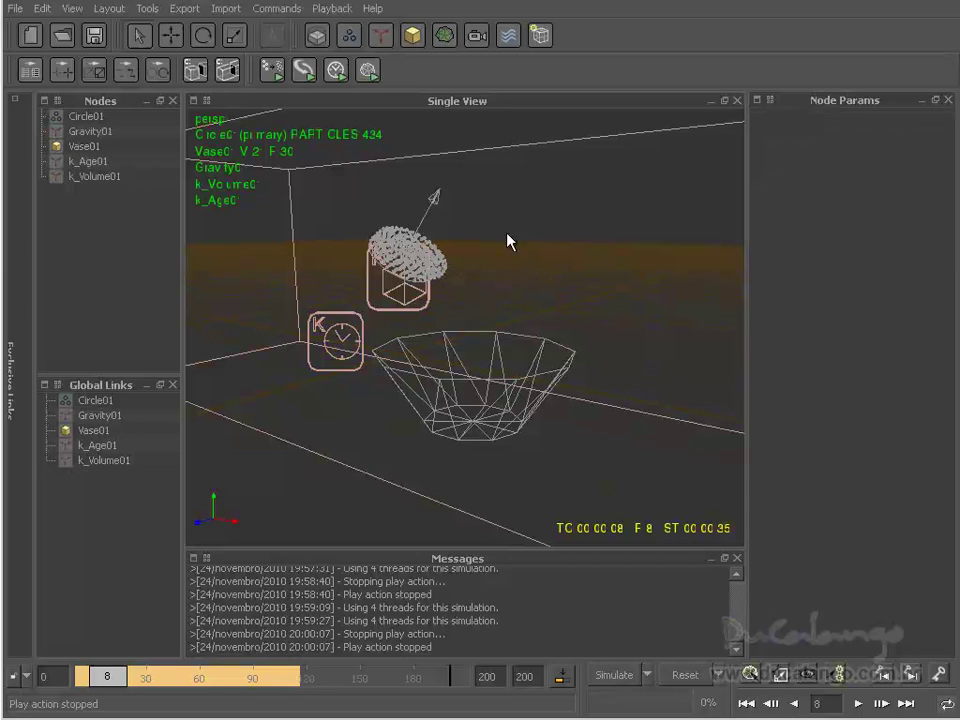
{"action": "left_click", "coordinate": [383, 36]}
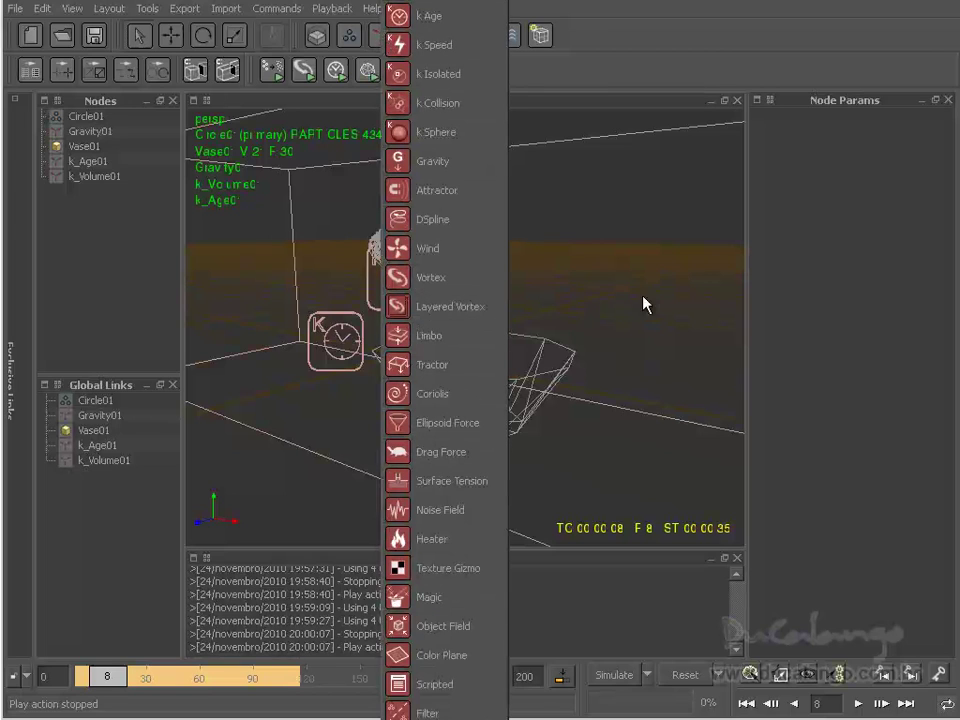
{"action": "left_click", "coordinate": [615, 291]}
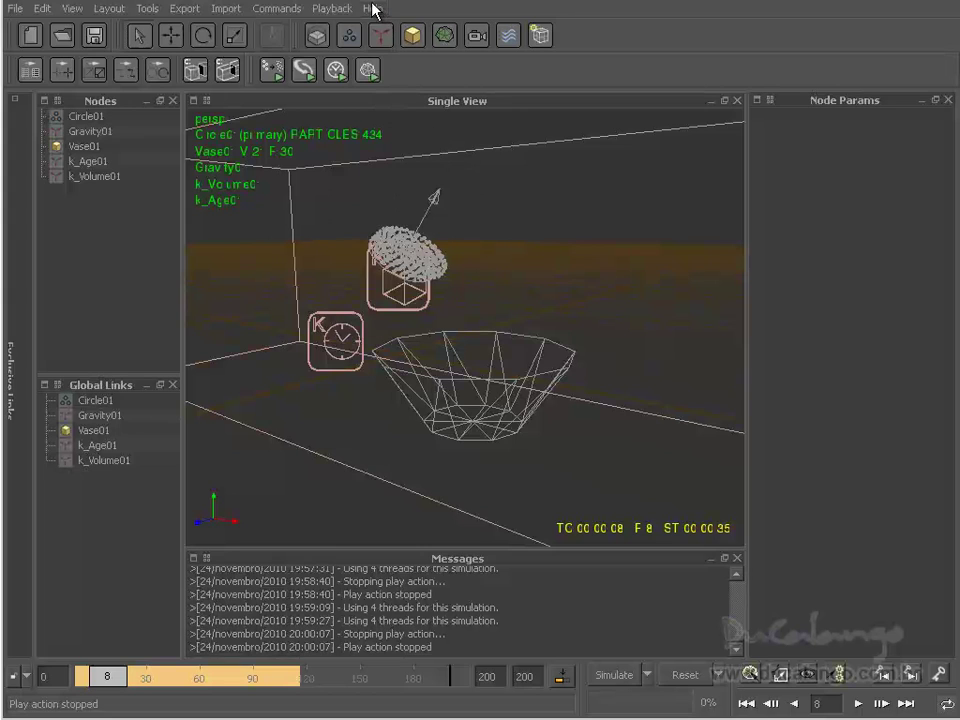
{"action": "left_click", "coordinate": [380, 36]}
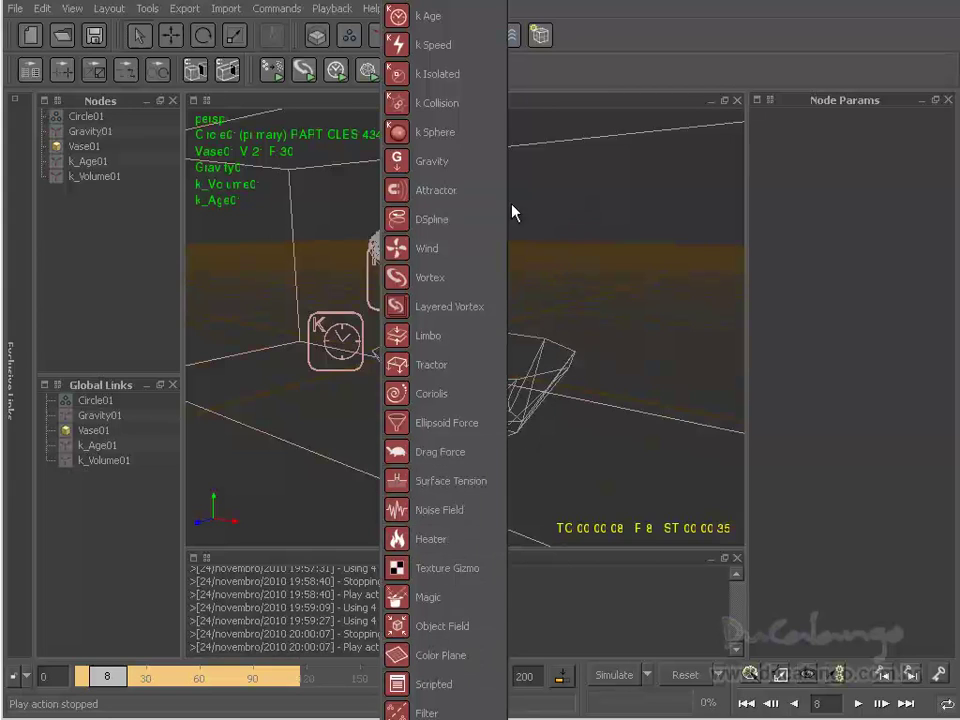
{"action": "left_click", "coordinate": [579, 222]}
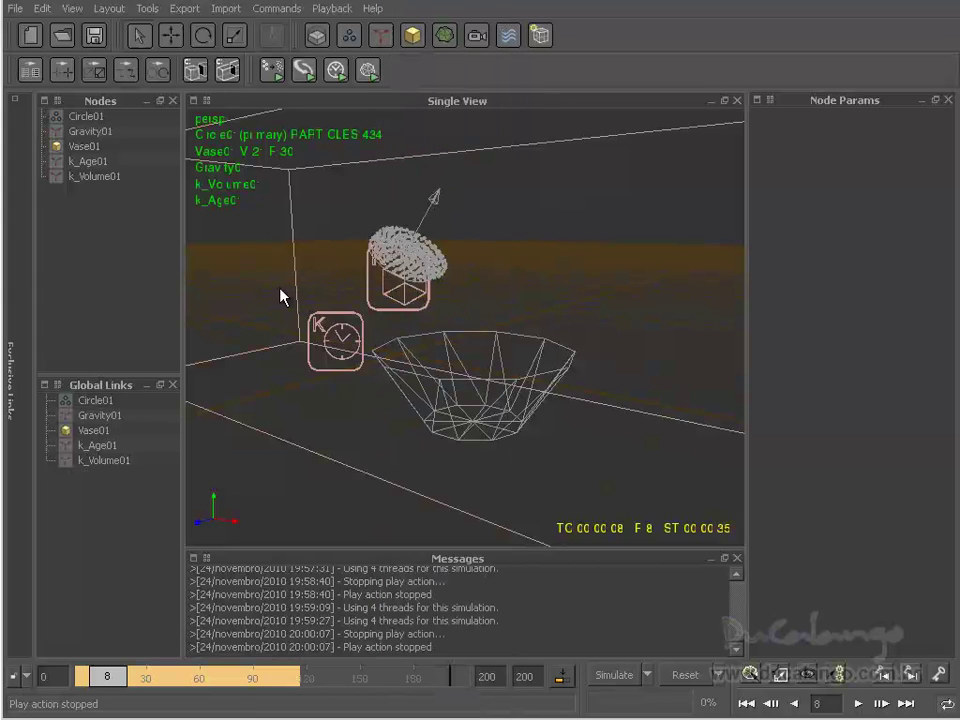
{"action": "left_click", "coordinate": [385, 255]}
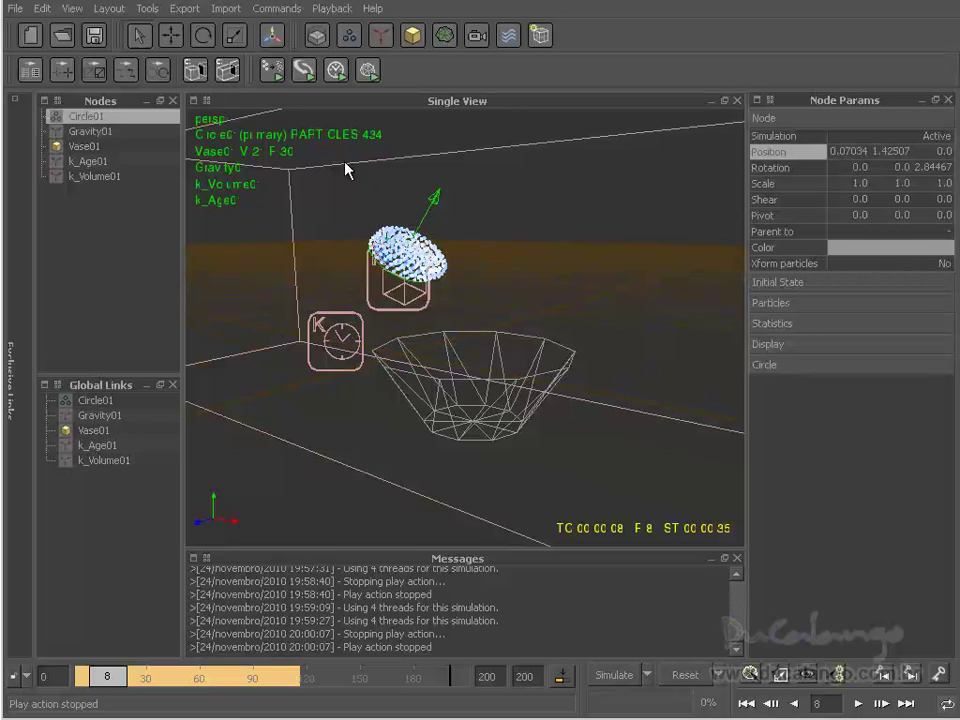
{"action": "left_click", "coordinate": [382, 35]}
{"action": "left_click", "coordinate": [349, 37]}
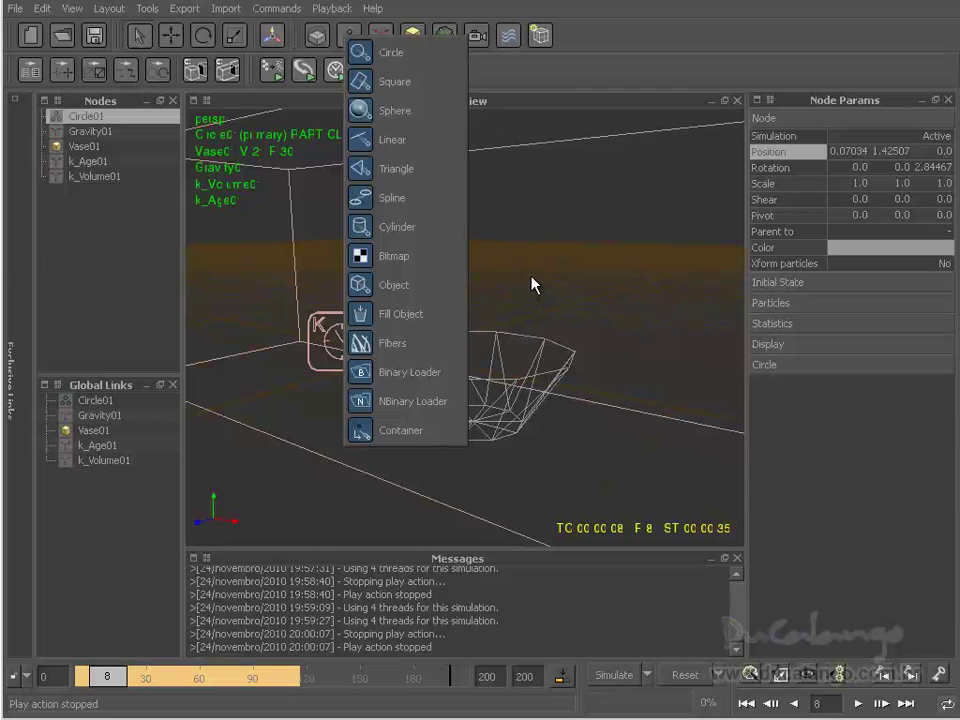
{"action": "left_click", "coordinate": [493, 272]}
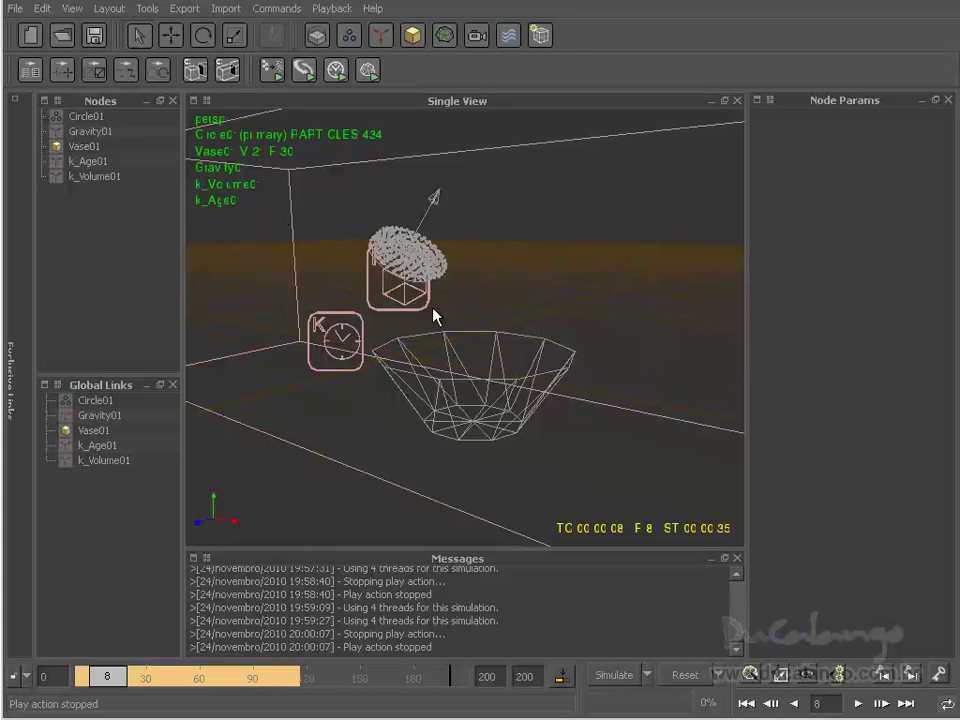
{"action": "left_click", "coordinate": [380, 36]}
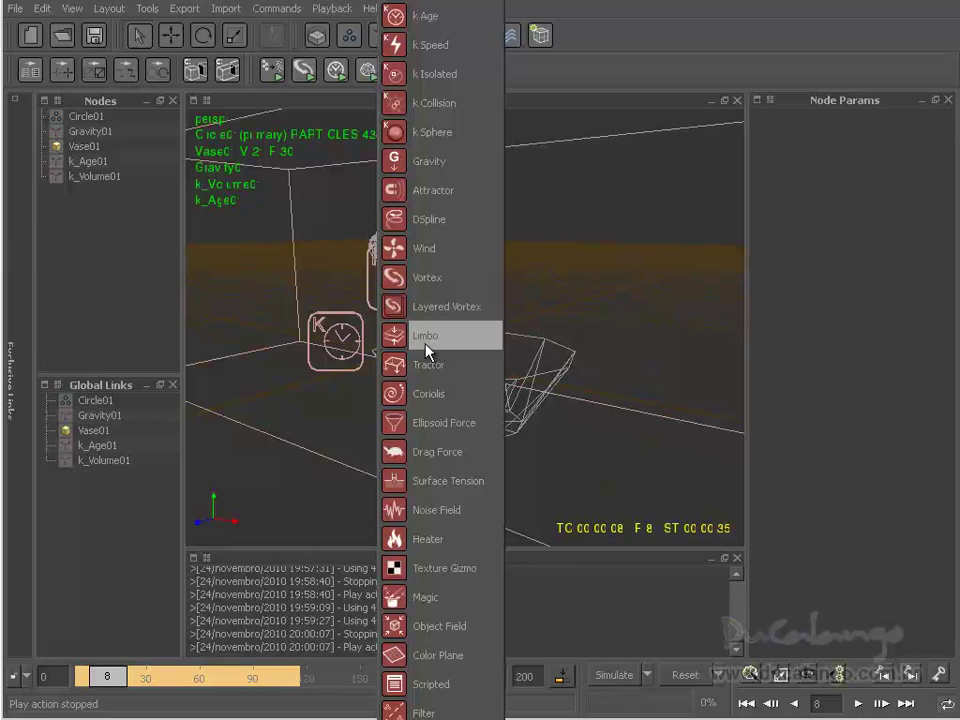
{"action": "left_click", "coordinate": [577, 268]}
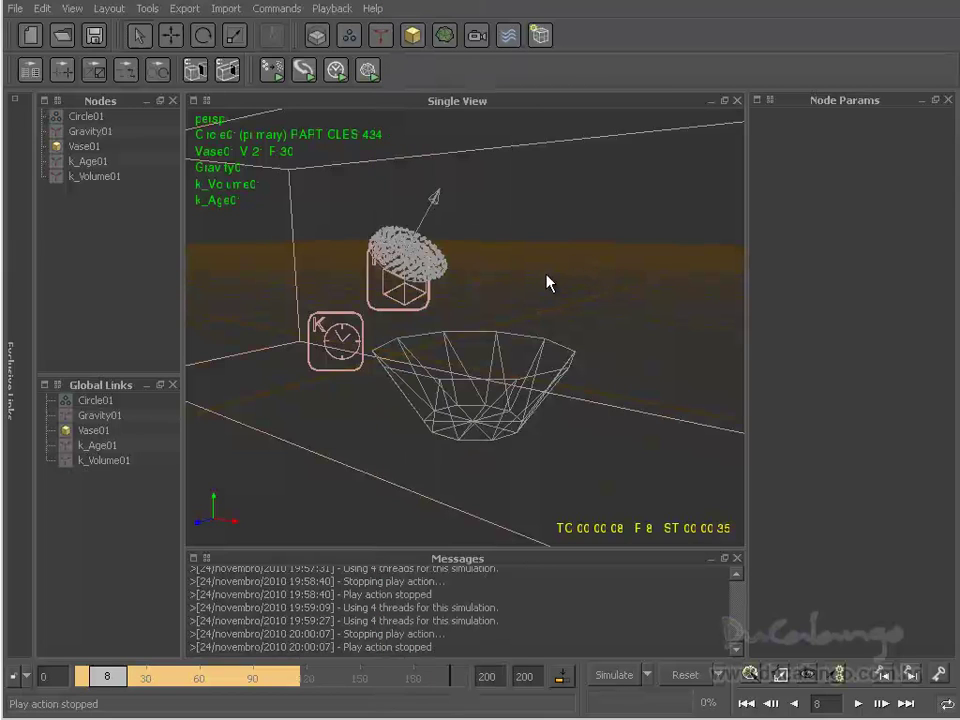
{"action": "left_click", "coordinate": [438, 250]}
{"action": "left_click", "coordinate": [379, 36]}
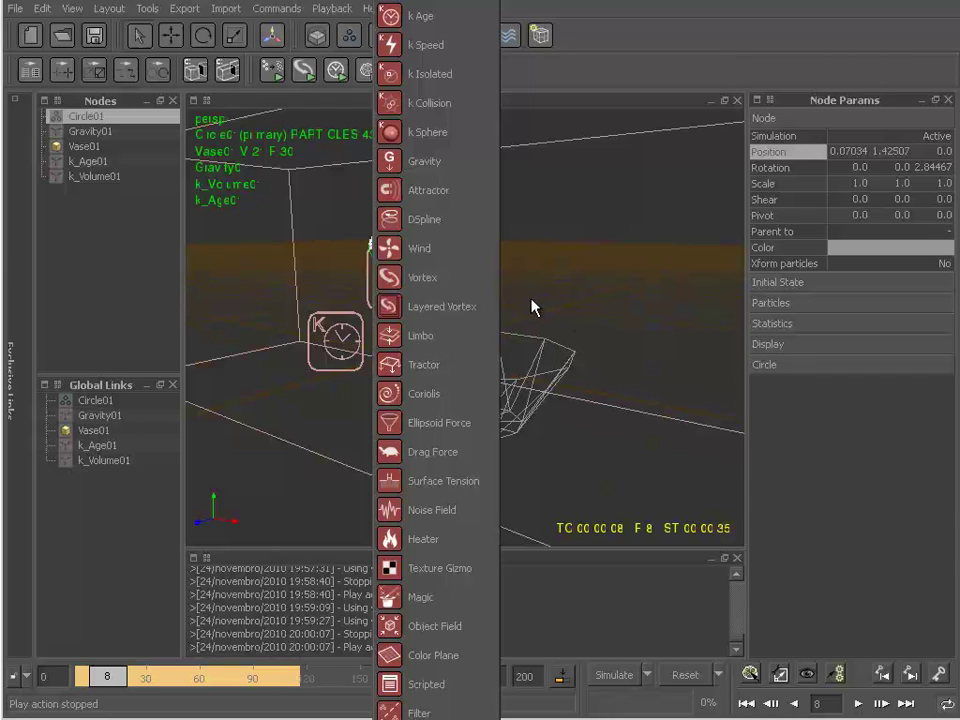
{"action": "left_click", "coordinate": [583, 255]}
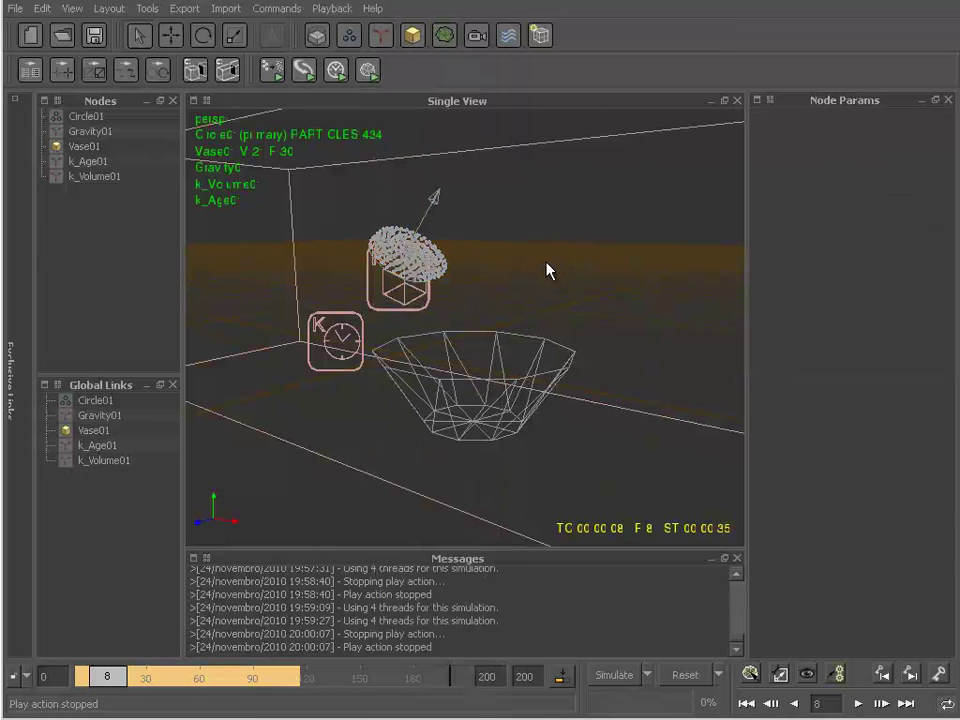